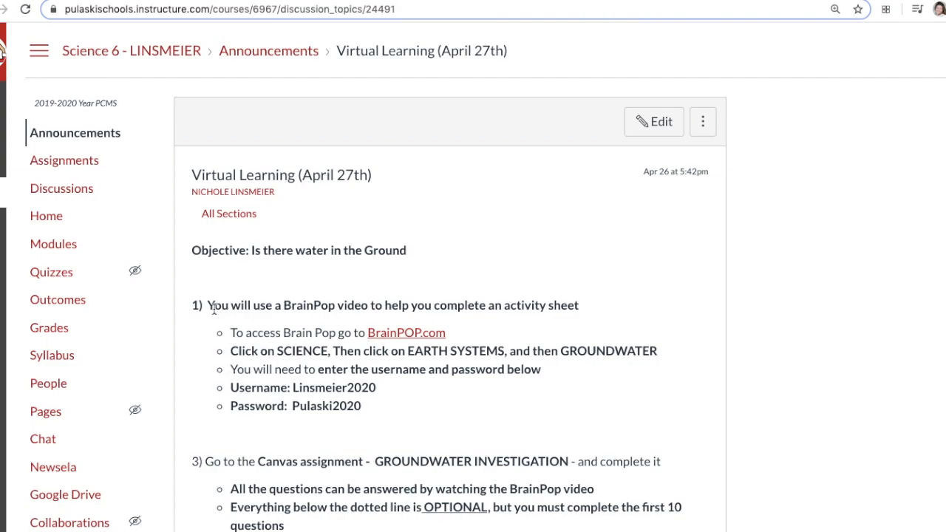
# Highlight 'BrainPop video' in the Virtual Learning (April 27th) announcement and follow its BrainPOP.com link
pyautogui.moveTo(284, 305); pyautogui.dragTo(369, 304)
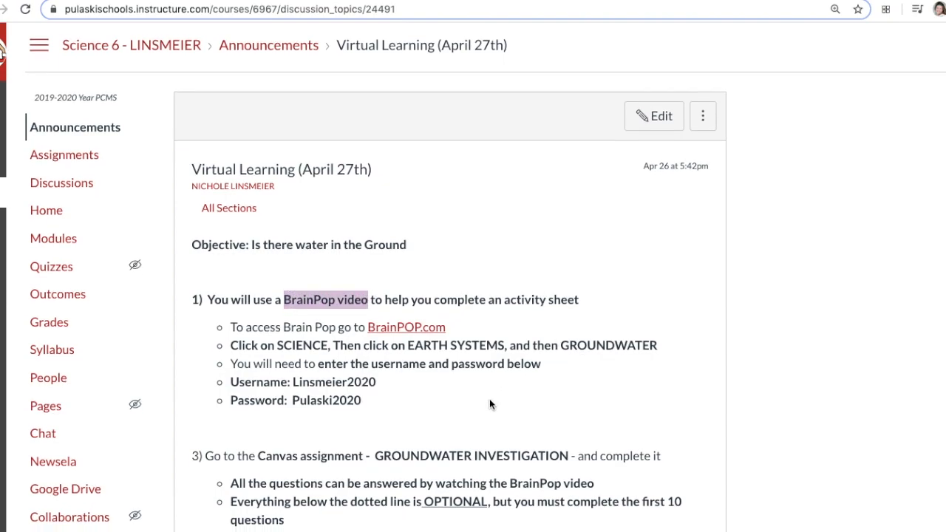
pyautogui.scroll(-2, 489, 398)
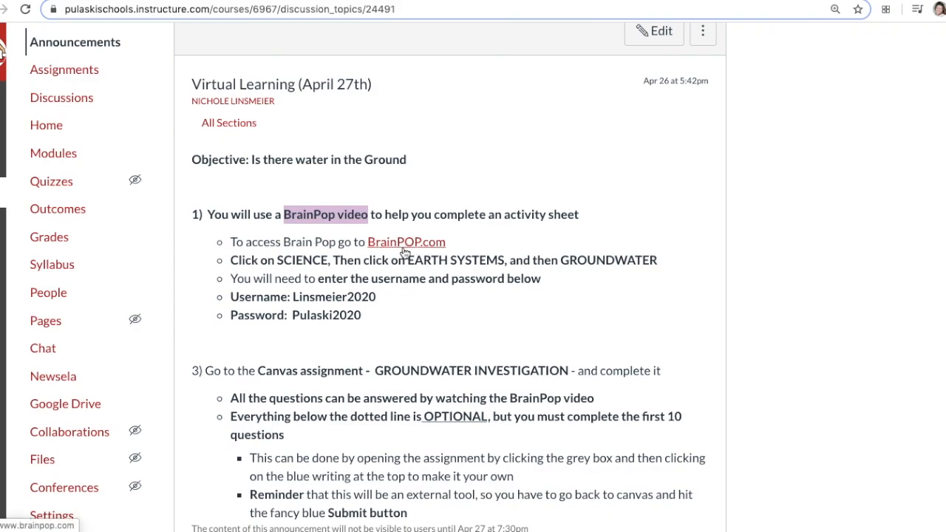
pyautogui.click(410, 244)
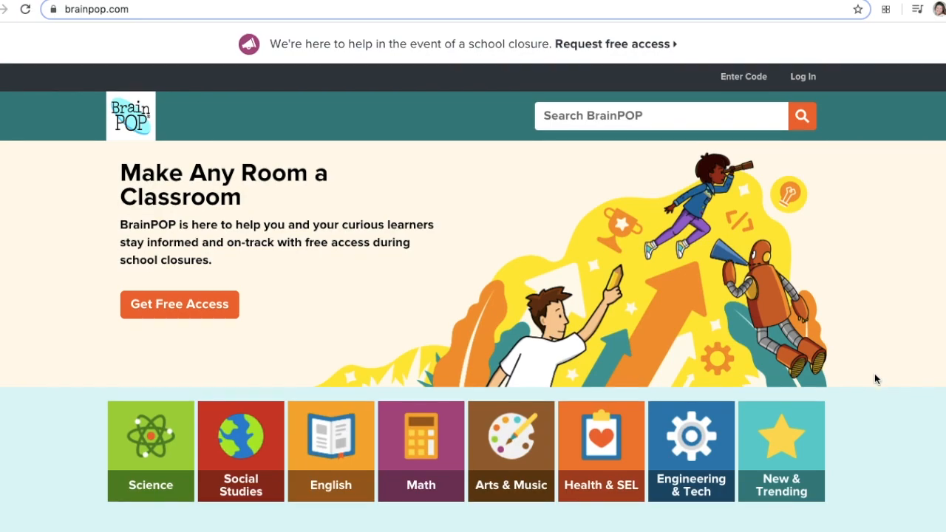
pyautogui.scroll(-2, 874, 378)
# Go Science → Earth System, abandon a search attempt, and choose the Groundwater topic tile
pyautogui.click(147, 323)
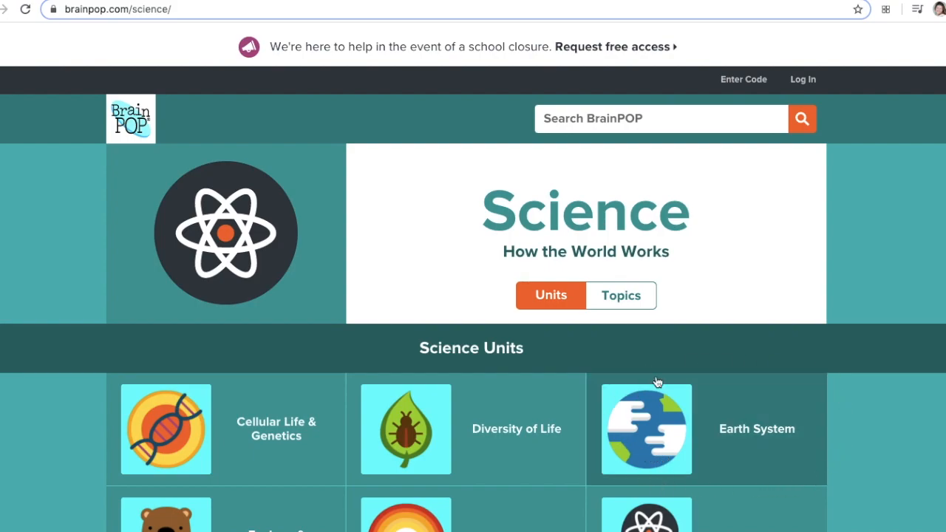
pyautogui.click(727, 436)
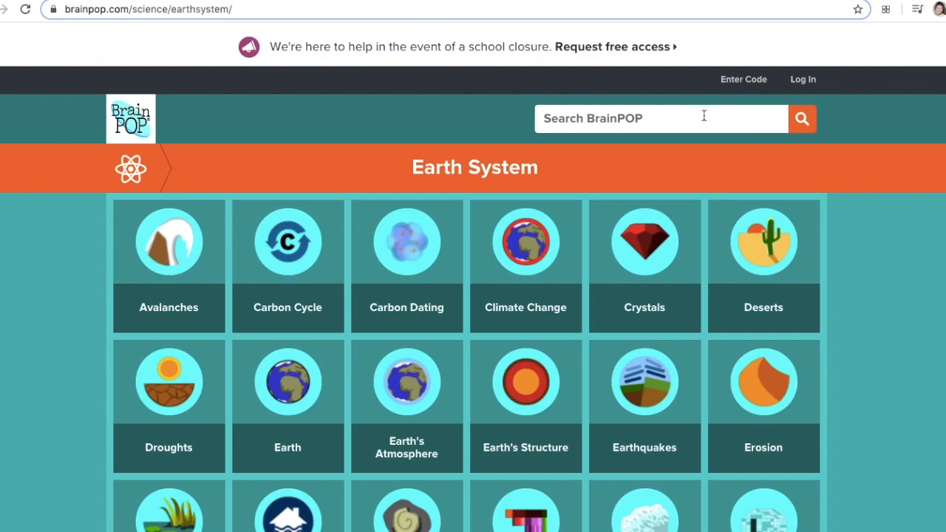
pyautogui.click(703, 116)
pyautogui.write('gro')
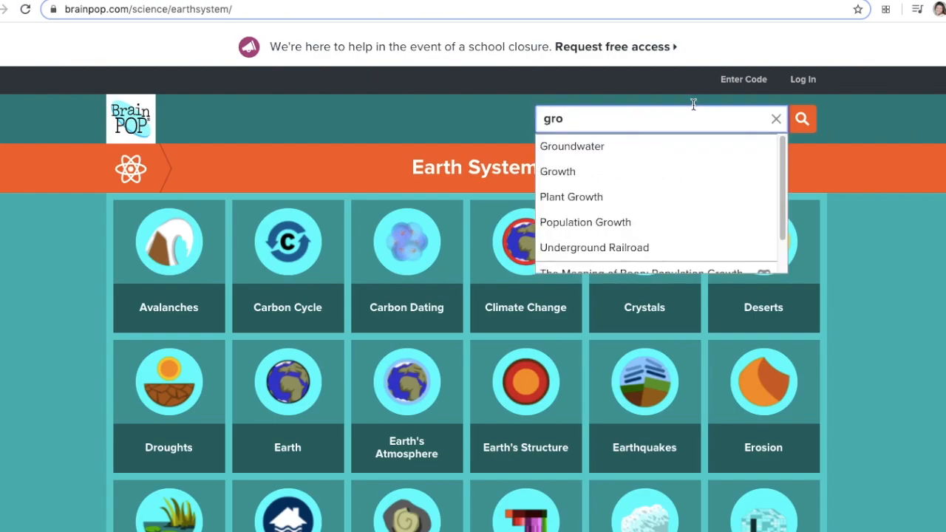
pyautogui.click(776, 118)
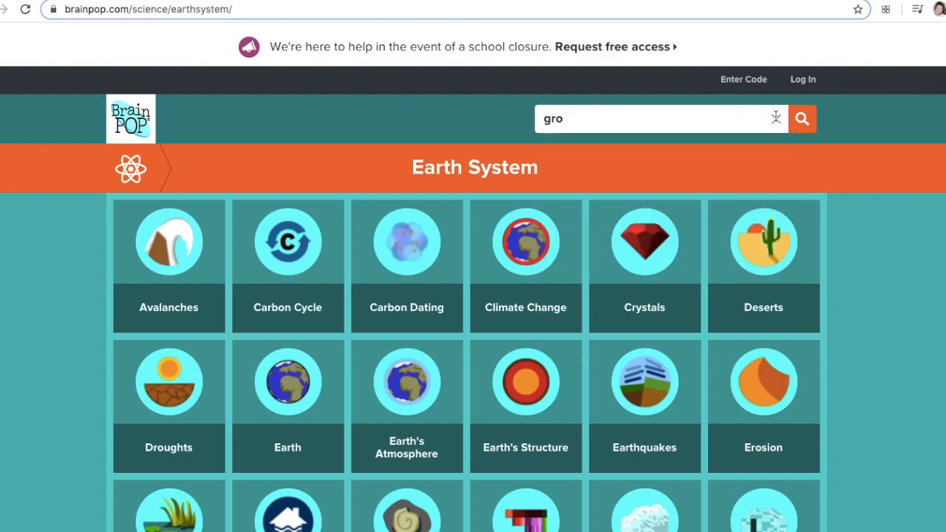
pyautogui.scroll(-3, 700, 327)
pyautogui.scroll(-3, 700, 327)
pyautogui.scroll(-2, 701, 327)
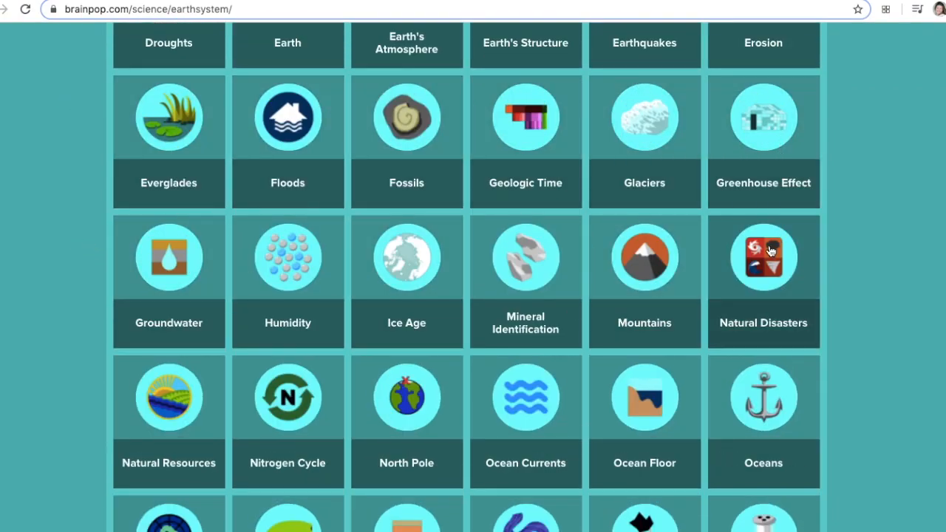
pyautogui.click(176, 283)
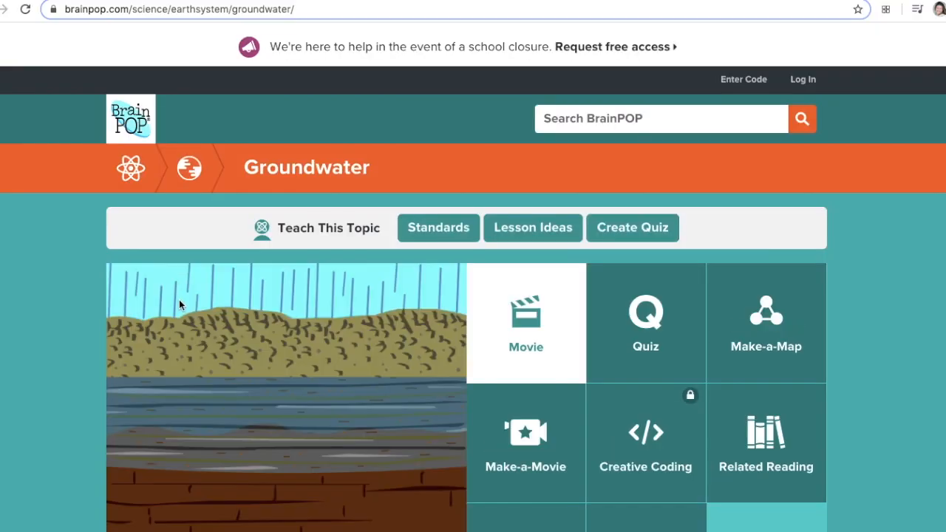
pyautogui.scroll(-1, 179, 299)
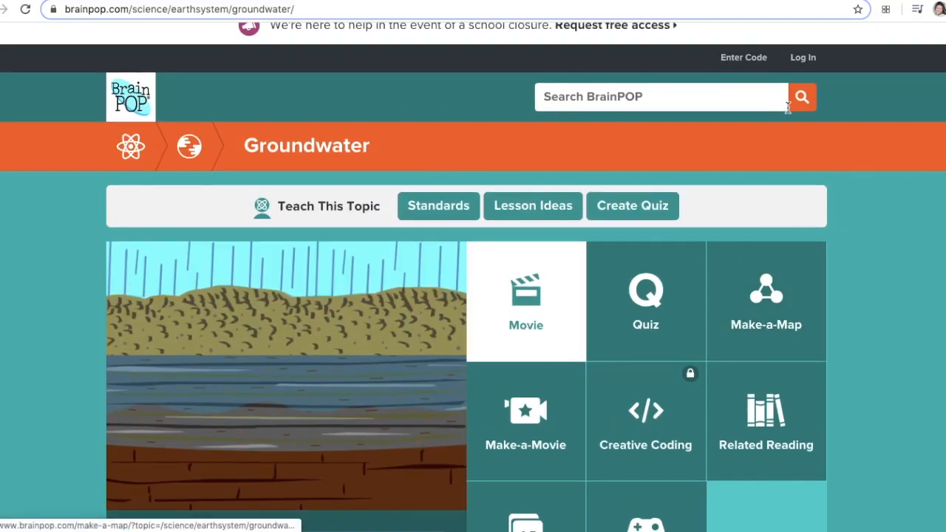
# Log in to BrainPOP with the saved class credentials, checking the Canvas announcement once before submitting
pyautogui.click(810, 59)
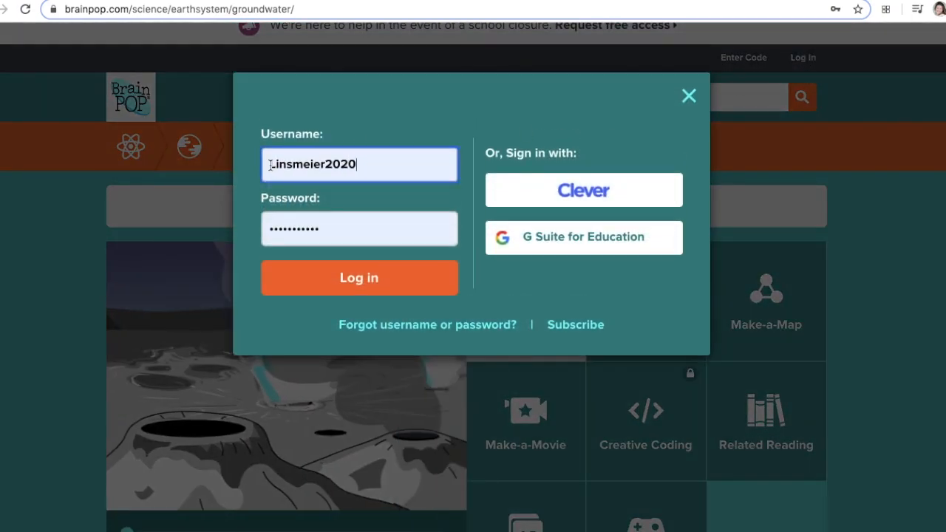
pyautogui.click(267, 163)
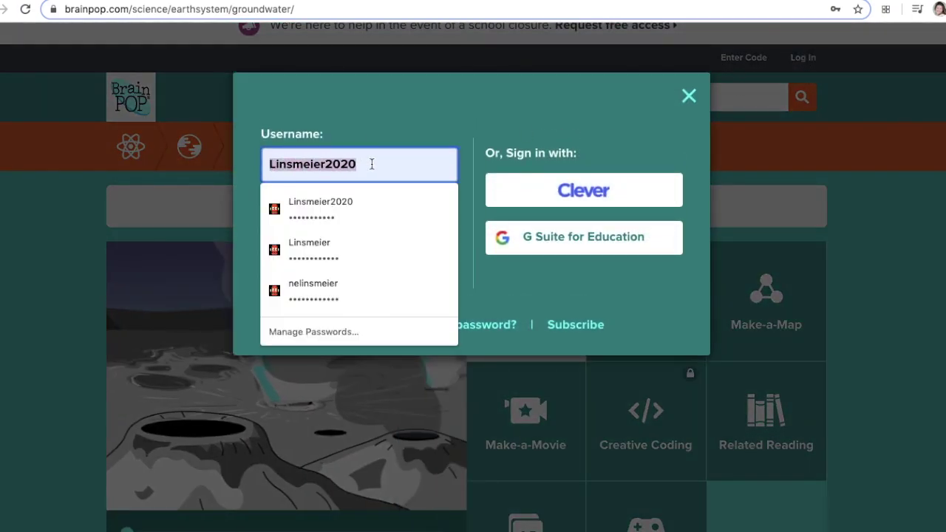
pyautogui.click(352, 206)
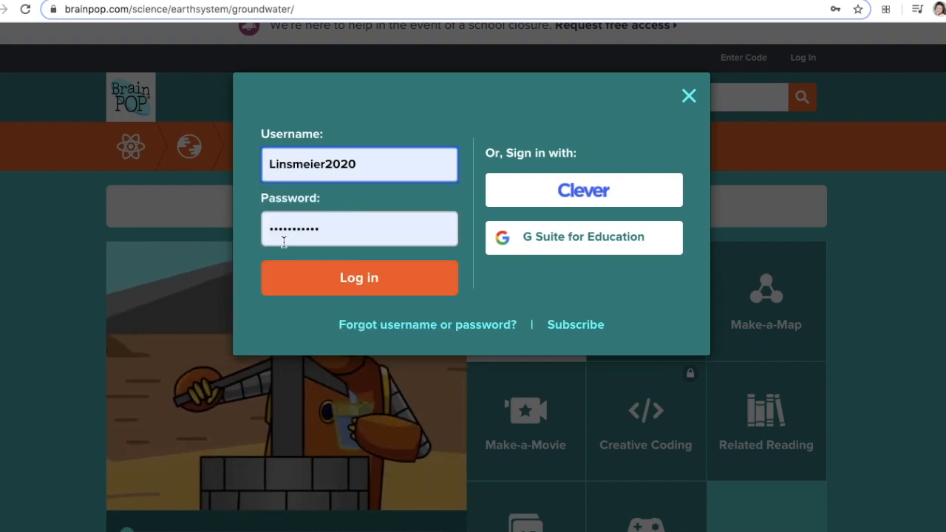
pyautogui.click(197, 1)
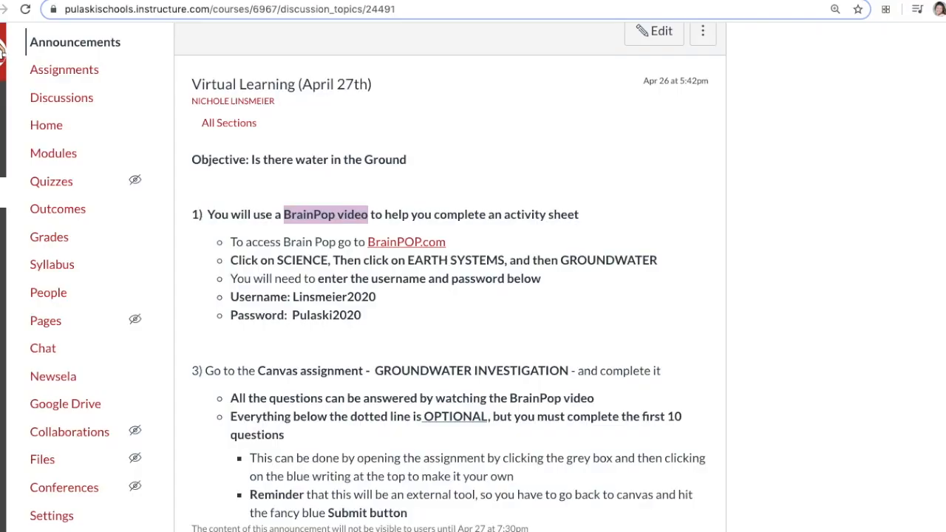
pyautogui.hotkey('ctrl', 'Tab')
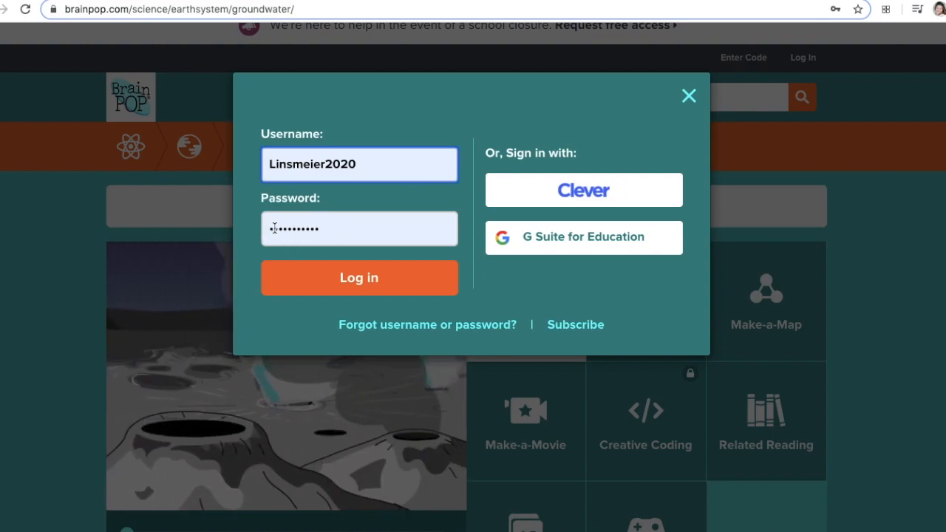
pyautogui.click(361, 278)
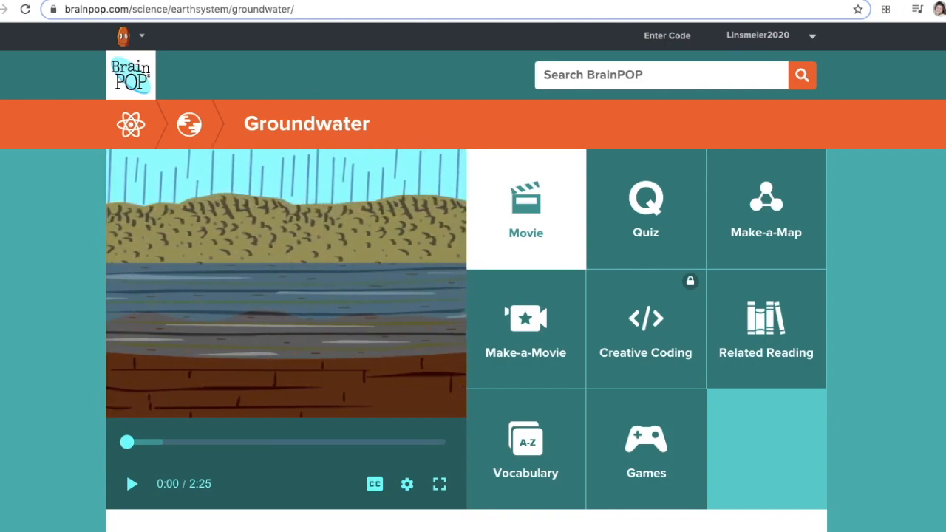
# Flip between the BrainPOP Groundwater movie tab and Canvas, ending on the announcement
pyautogui.hotkey('ctrl', 'Tab')
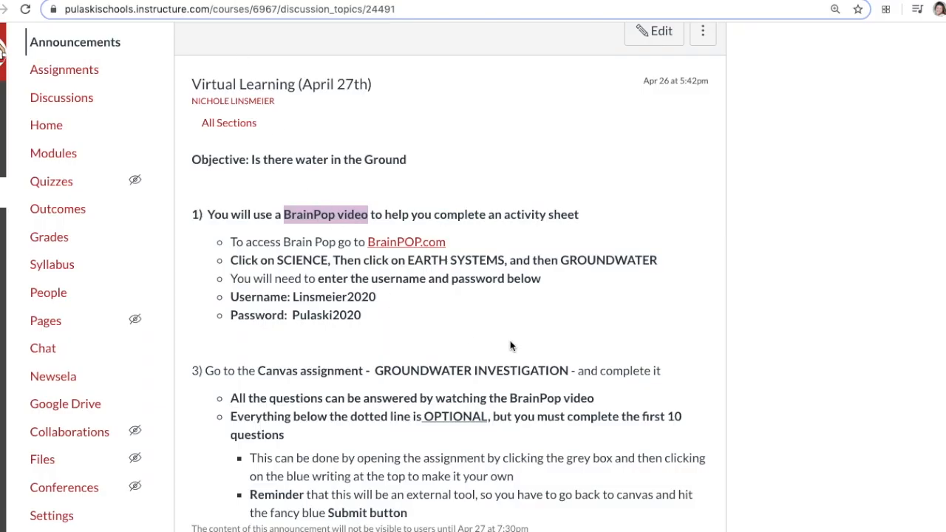
pyautogui.hotkey('ctrl', 'Tab')
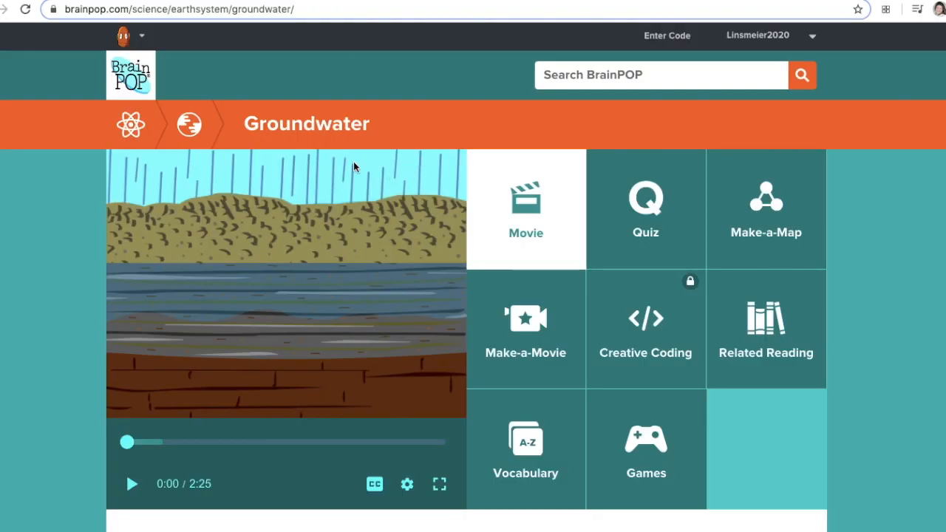
pyautogui.hotkey('ctrl', 'Tab')
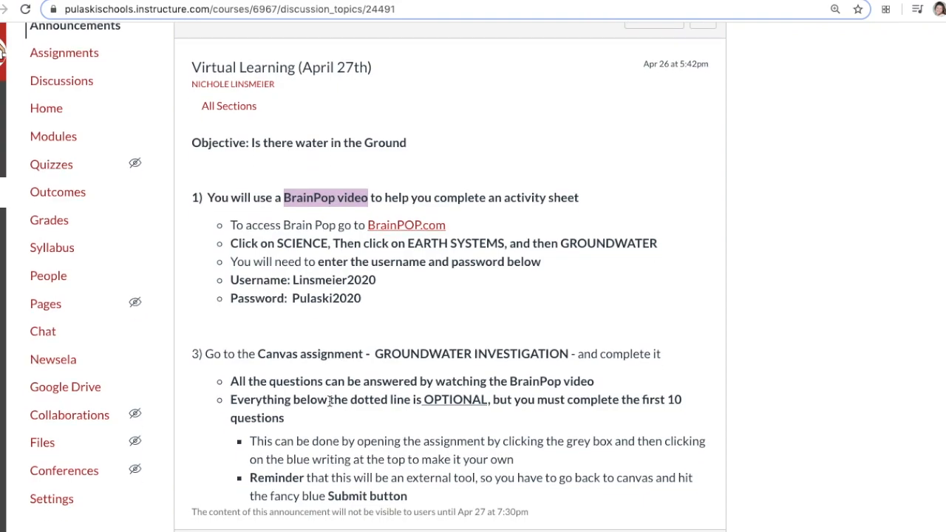
pyautogui.scroll(-2, 329, 401)
# Highlight GROUNDWATER INVESTIGATION, then reach that assignment through the course's Assignments list
pyautogui.moveTo(374, 318); pyautogui.dragTo(572, 319)
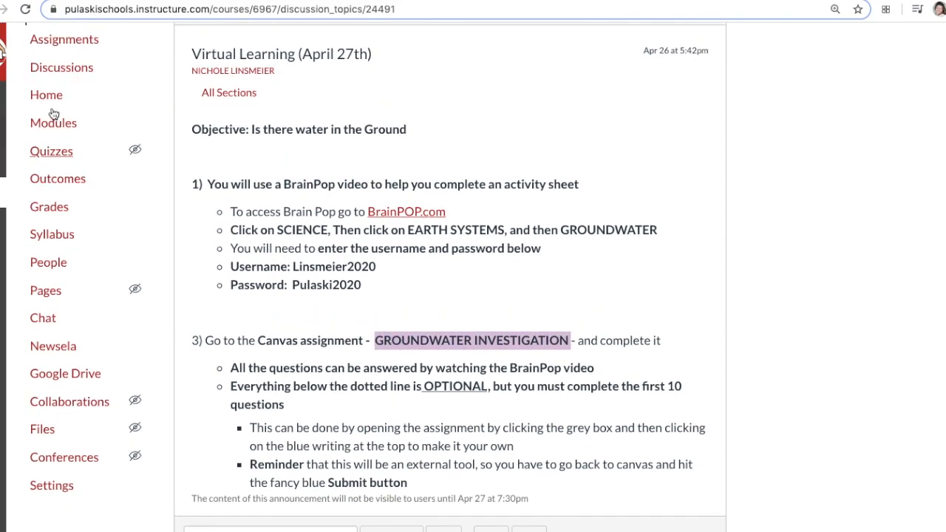
pyautogui.scroll(5, 369, 296)
pyautogui.click(72, 153)
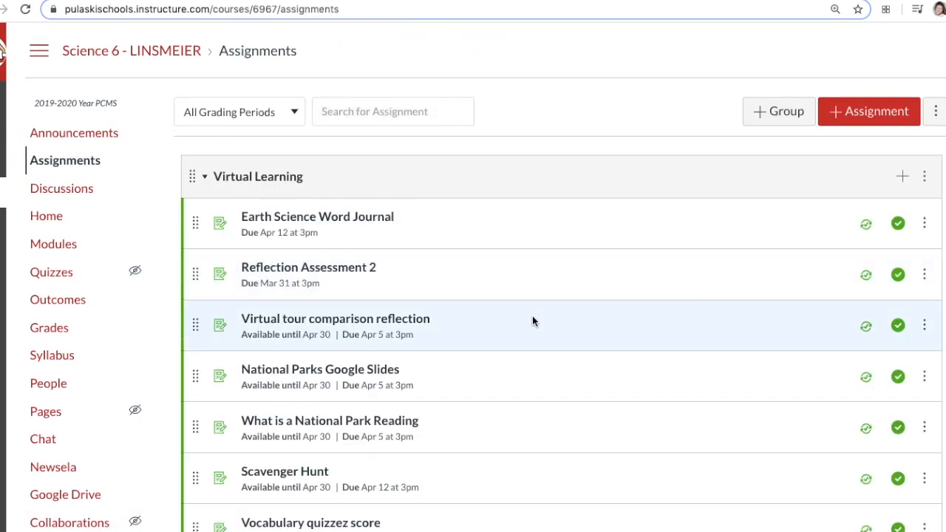
pyautogui.scroll(-5, 532, 315)
pyautogui.scroll(-5, 532, 316)
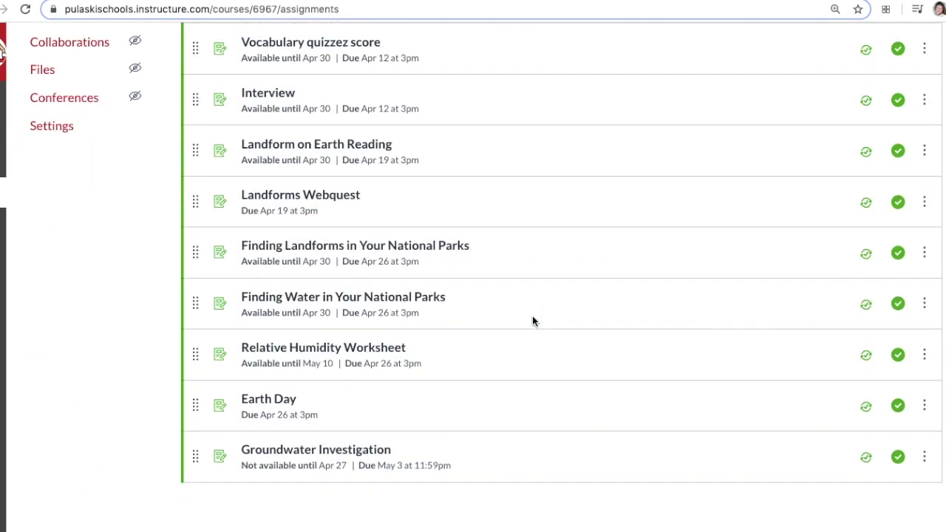
pyautogui.click(303, 454)
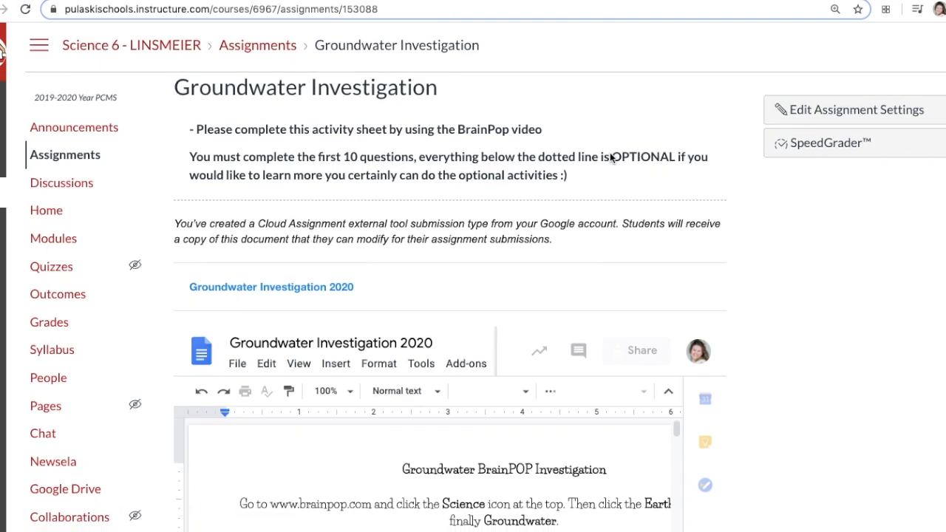
pyautogui.scroll(-3, 436, 450)
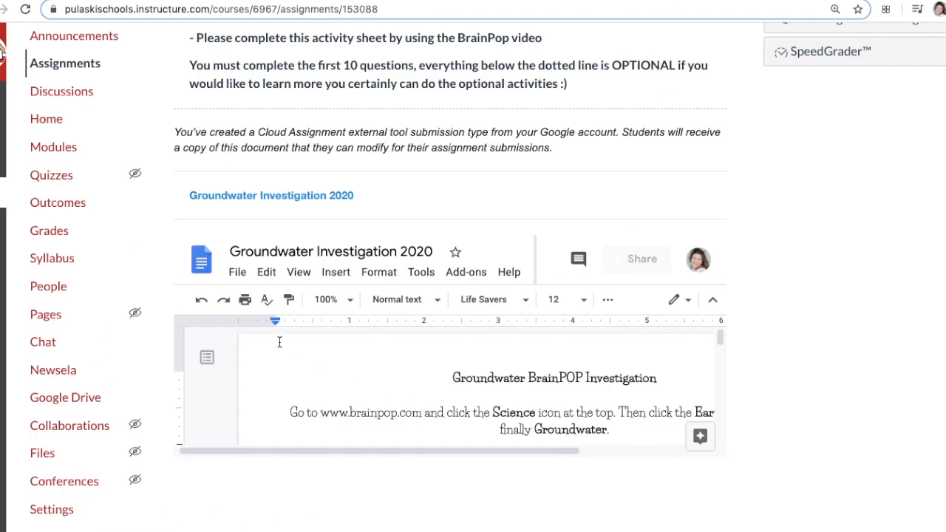
pyautogui.scroll(1, 811, 304)
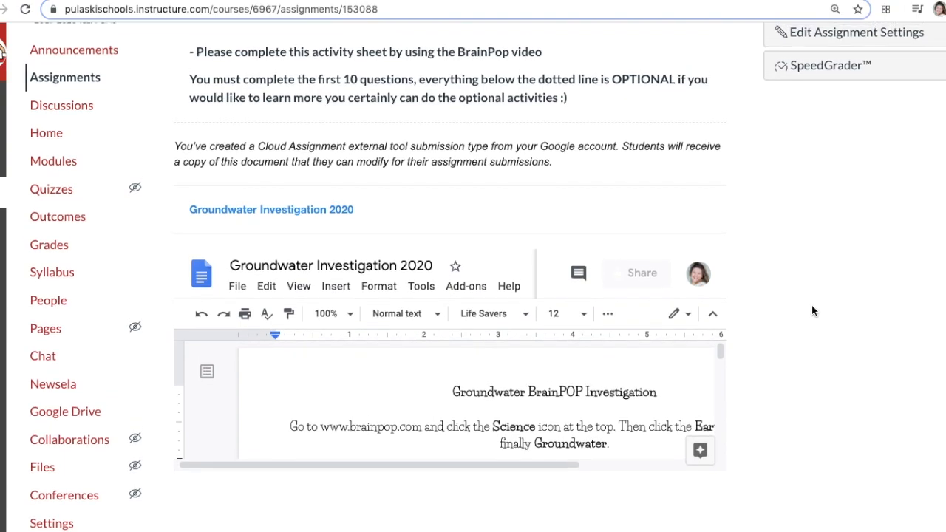
pyautogui.scroll(1, 811, 305)
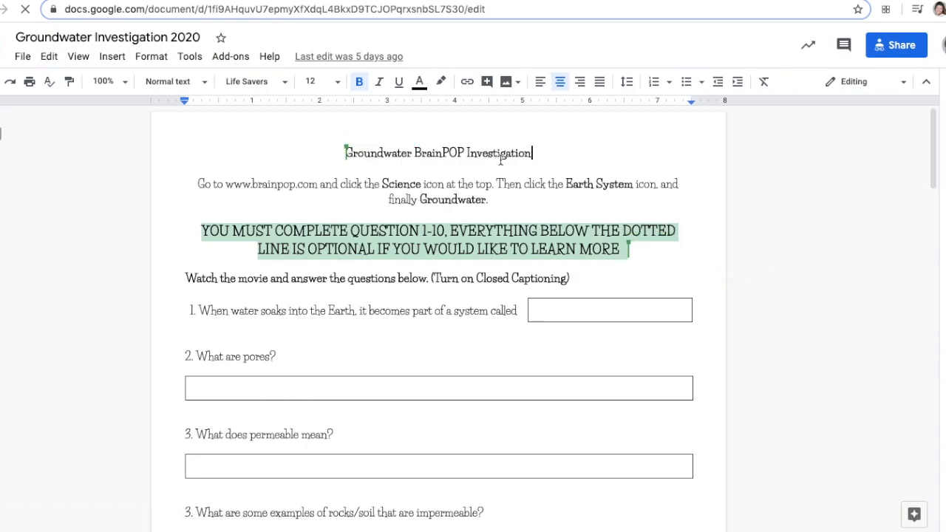
pyautogui.click(533, 153)
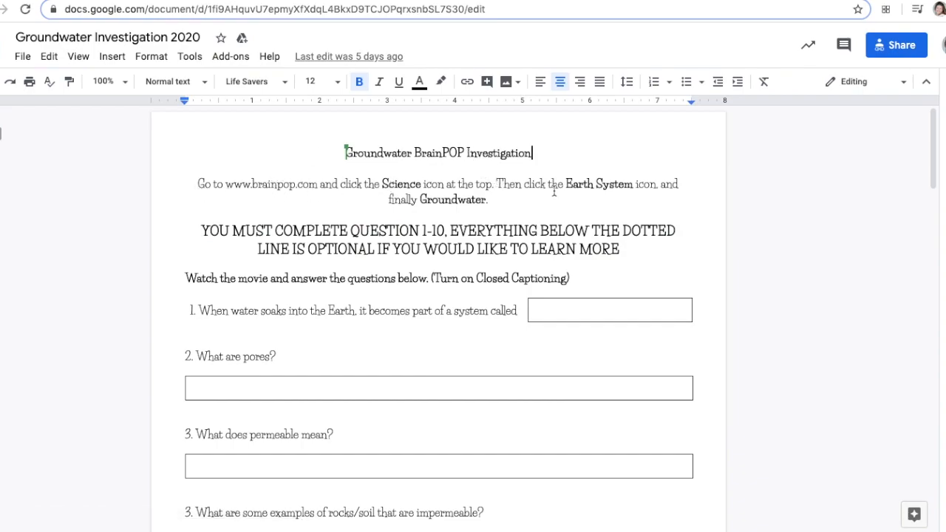
pyautogui.moveTo(201, 231); pyautogui.dragTo(443, 231)
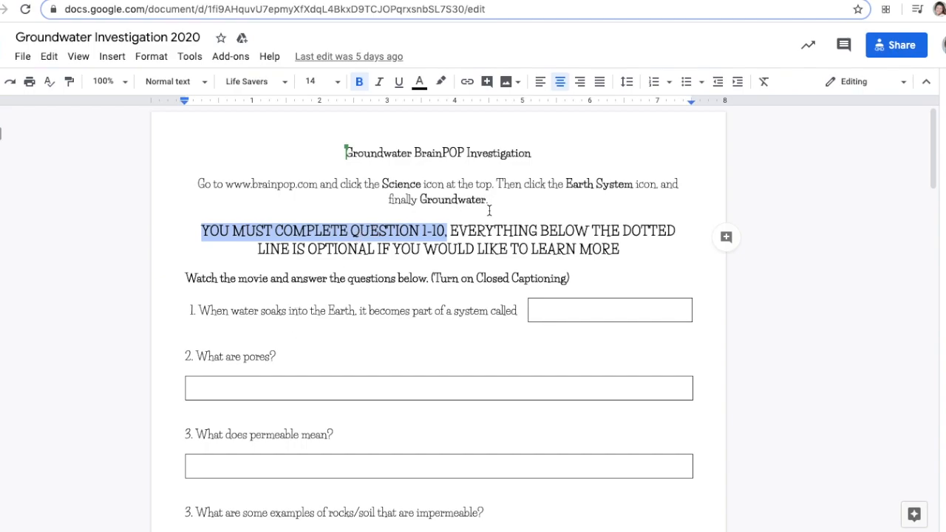
pyautogui.moveTo(540, 230); pyautogui.dragTo(675, 230)
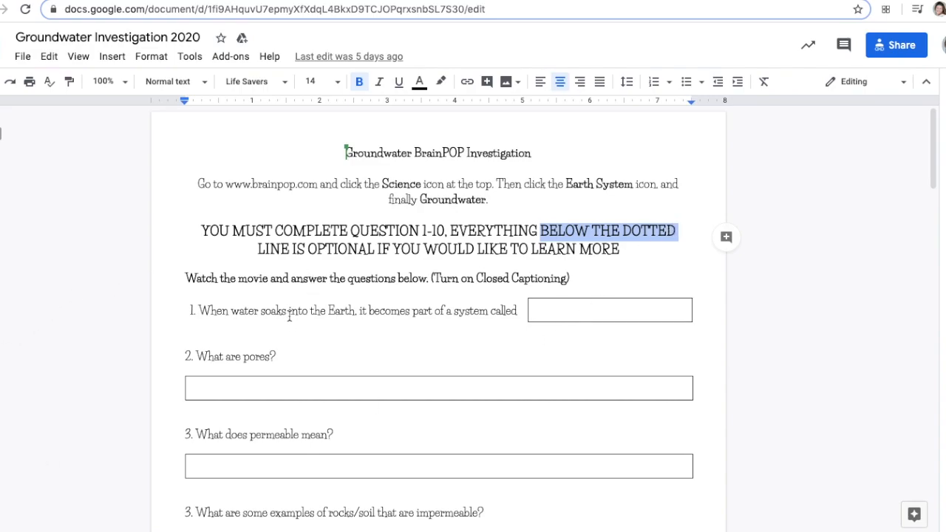
pyautogui.click(256, 357)
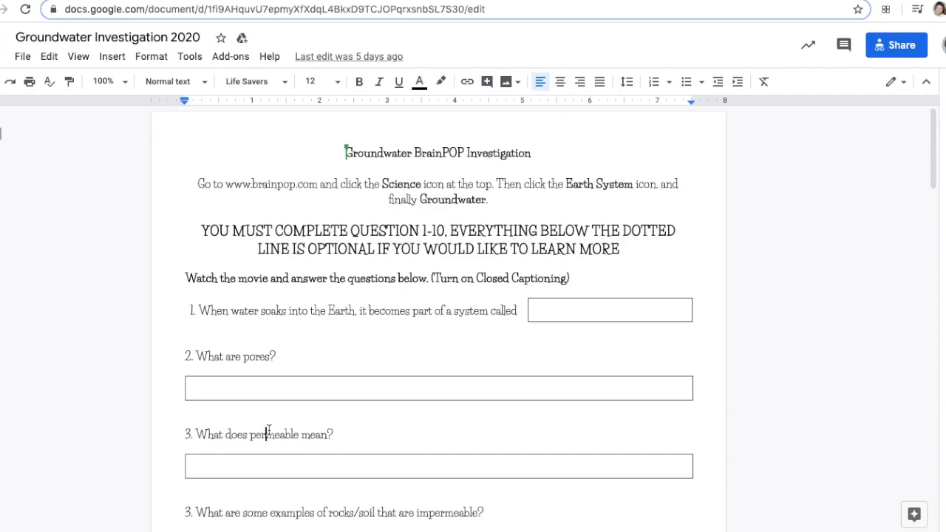
pyautogui.scroll(-5, 271, 430)
pyautogui.scroll(-5, 244, 386)
pyautogui.scroll(-5, 244, 385)
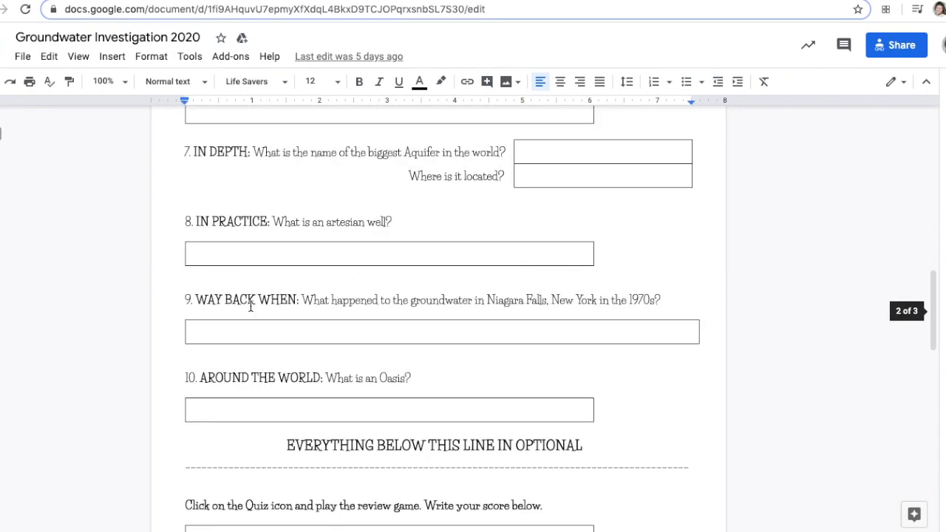
pyautogui.scroll(2, 304, 386)
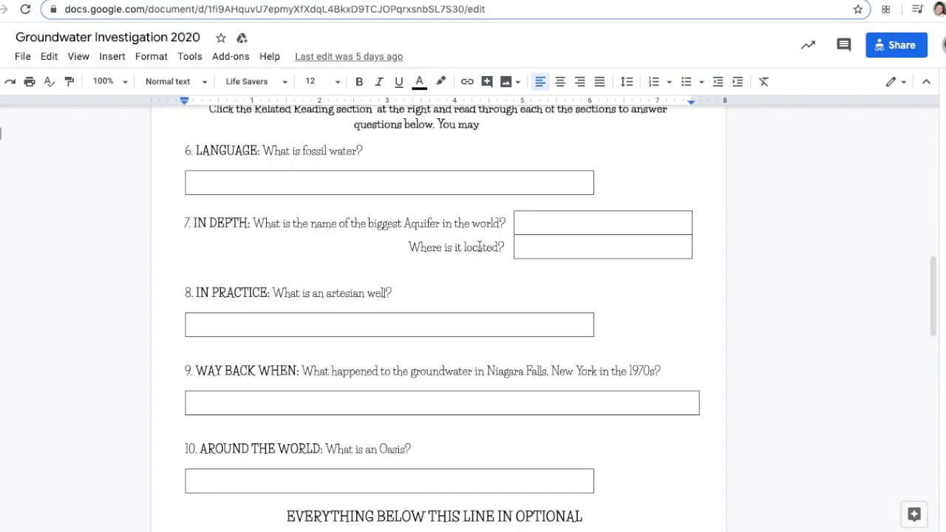
pyautogui.scroll(2, 479, 246)
pyautogui.scroll(4, 478, 246)
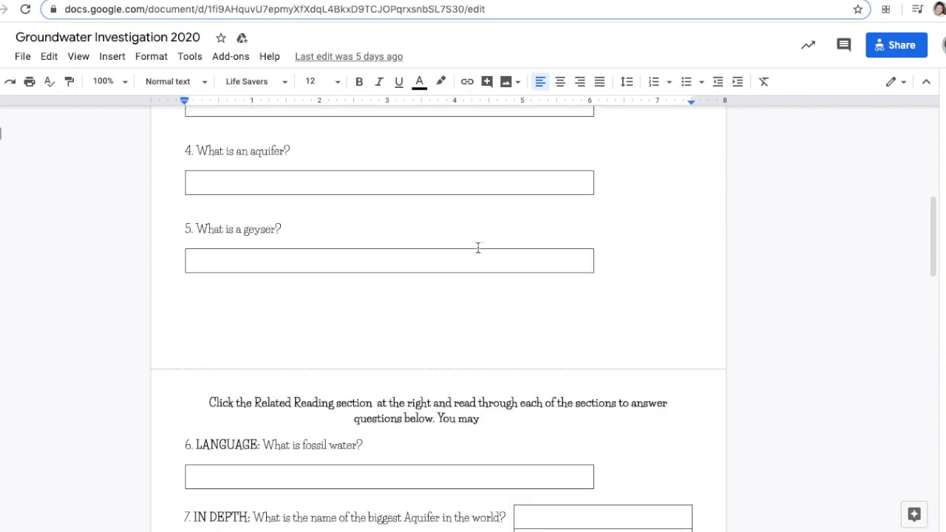
pyautogui.scroll(3, 478, 248)
pyautogui.scroll(1, 478, 249)
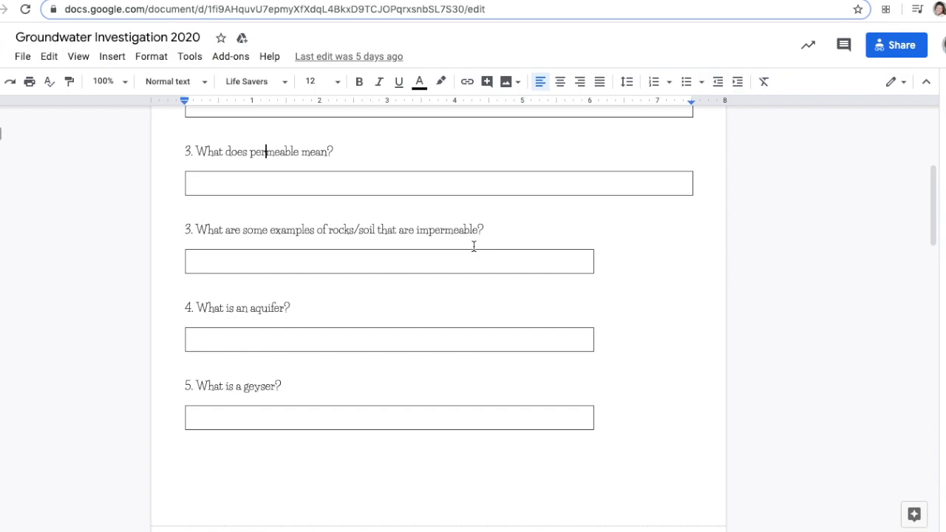
pyautogui.scroll(1, 473, 245)
pyautogui.scroll(1, 470, 248)
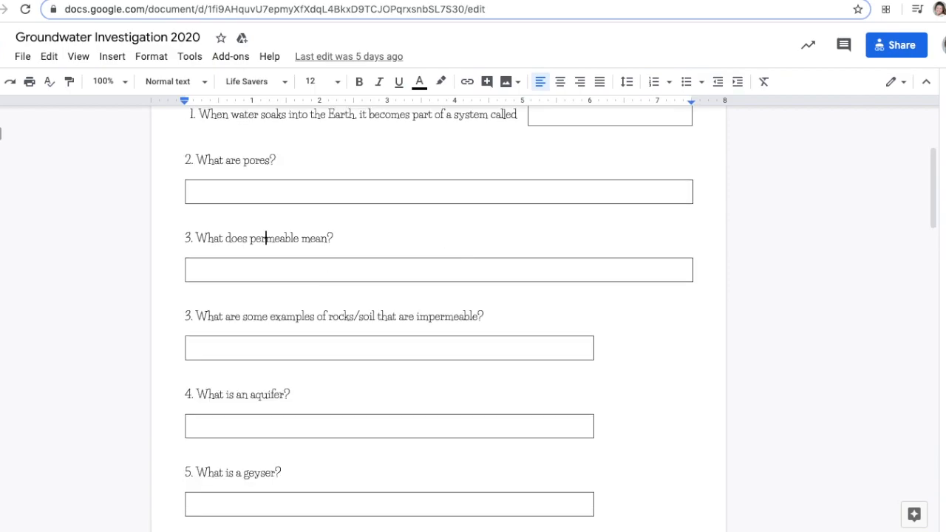
pyautogui.scroll(5, 443, 258)
pyautogui.scroll(2, 443, 259)
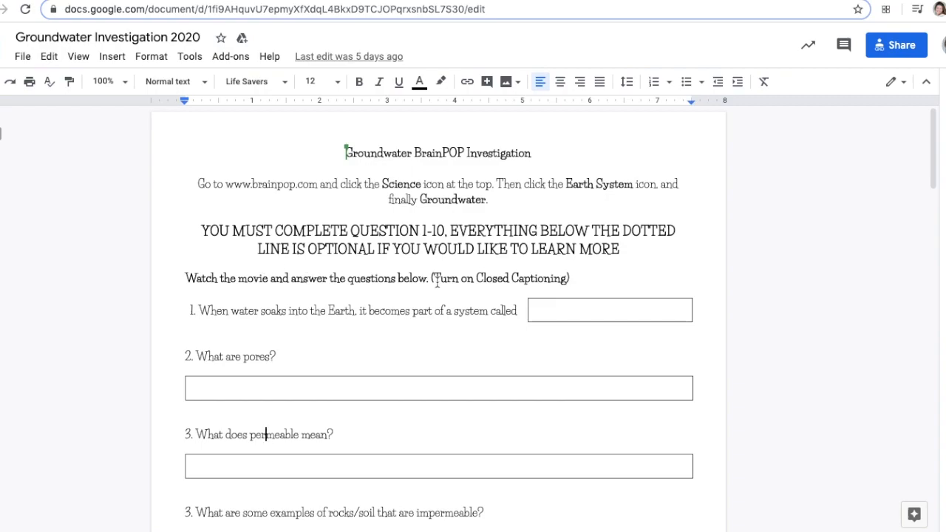
# Highlight the Closed Captioning instruction, then start the Groundwater movie with captions on and volume raised
pyautogui.moveTo(431, 279); pyautogui.dragTo(572, 274)
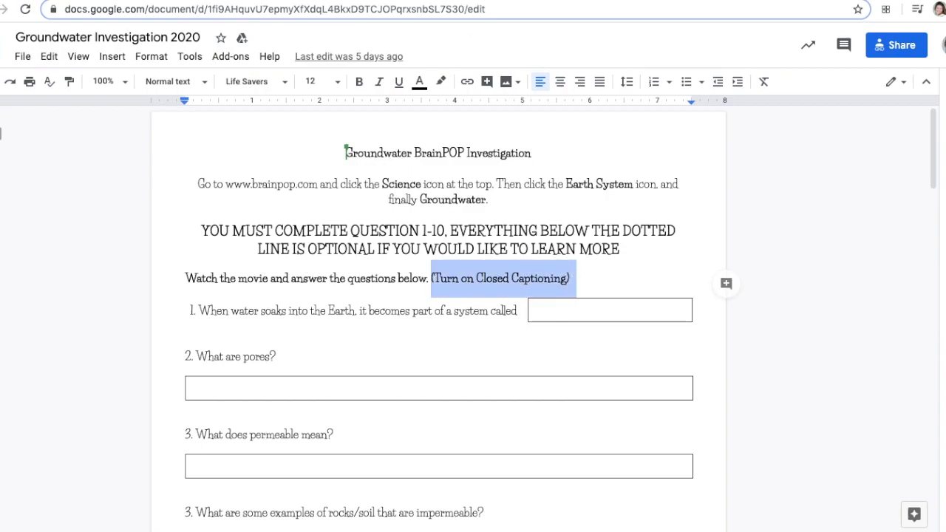
pyautogui.hotkey('ctrl', 'Tab')
pyautogui.scroll(-1, 399, 473)
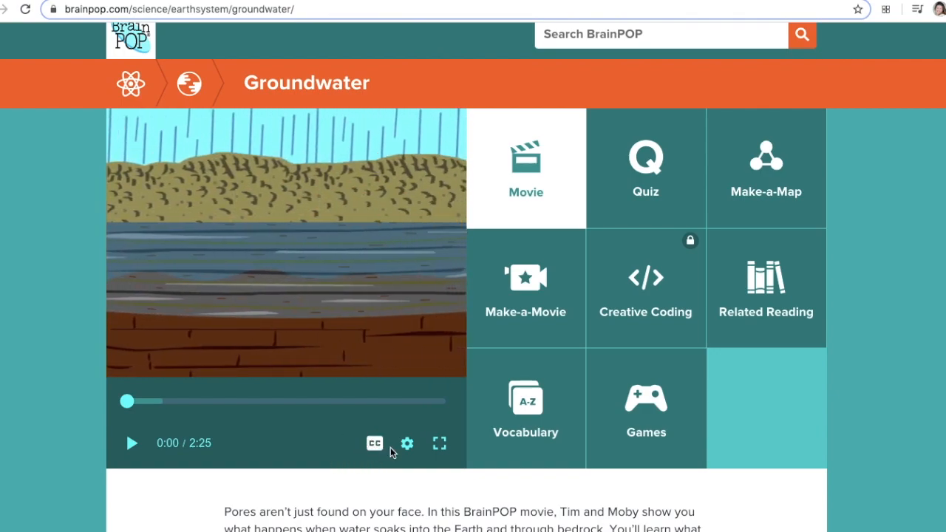
pyautogui.click(375, 443)
pyautogui.click(131, 443)
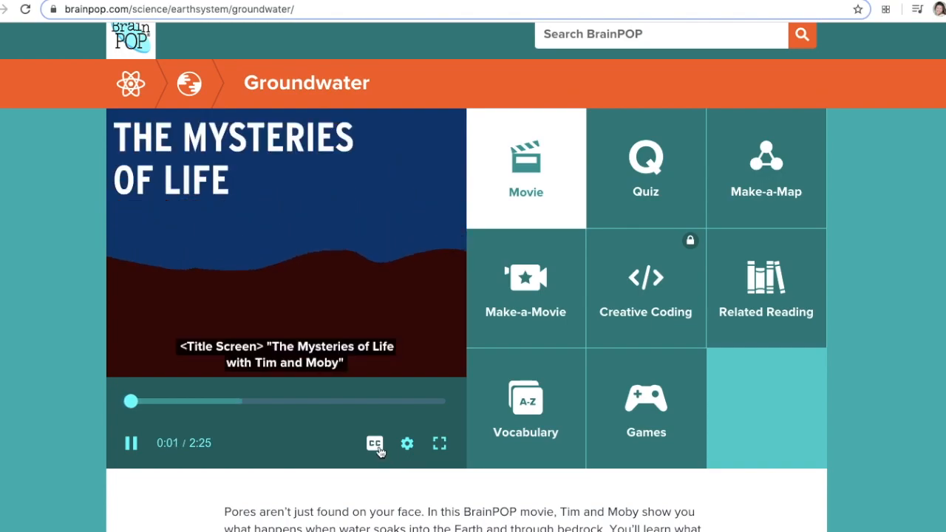
pyautogui.press('XF86AudioRaiseVolume')
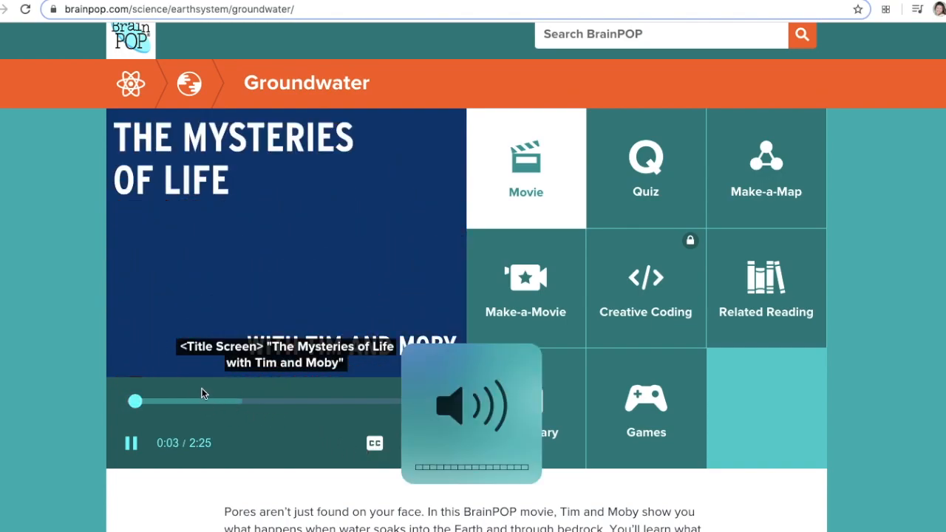
# Pause the movie at 0:05, toggle captions off and back on, and return to the Docs worksheet
pyautogui.click(132, 443)
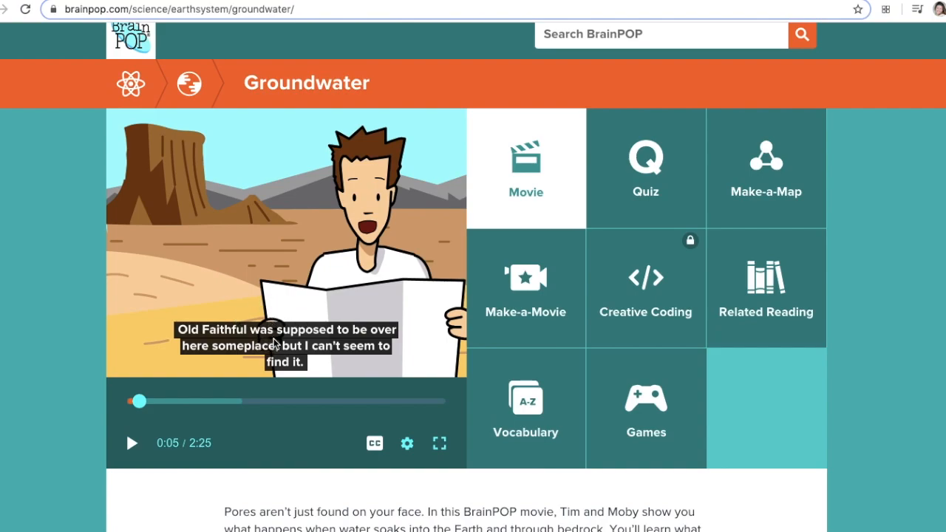
pyautogui.click(375, 444)
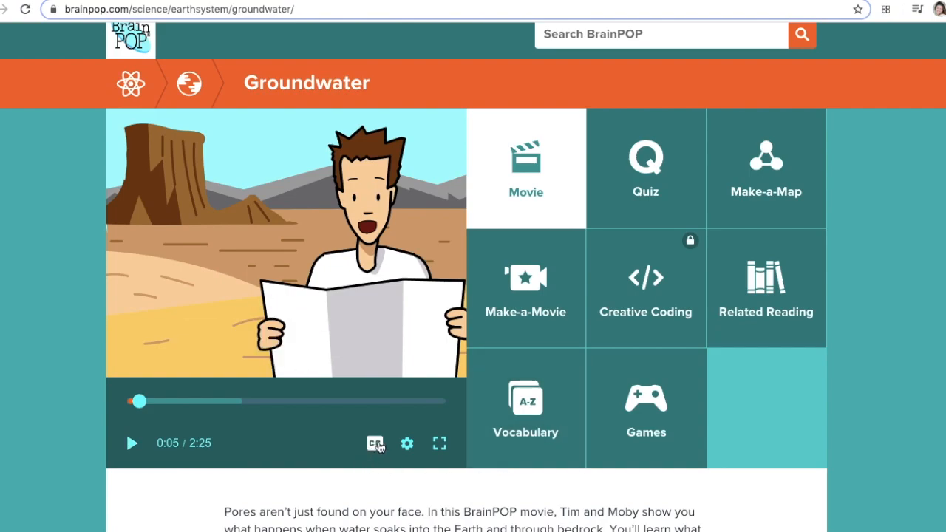
pyautogui.click(376, 444)
pyautogui.hotkey('ctrl', 'Tab')
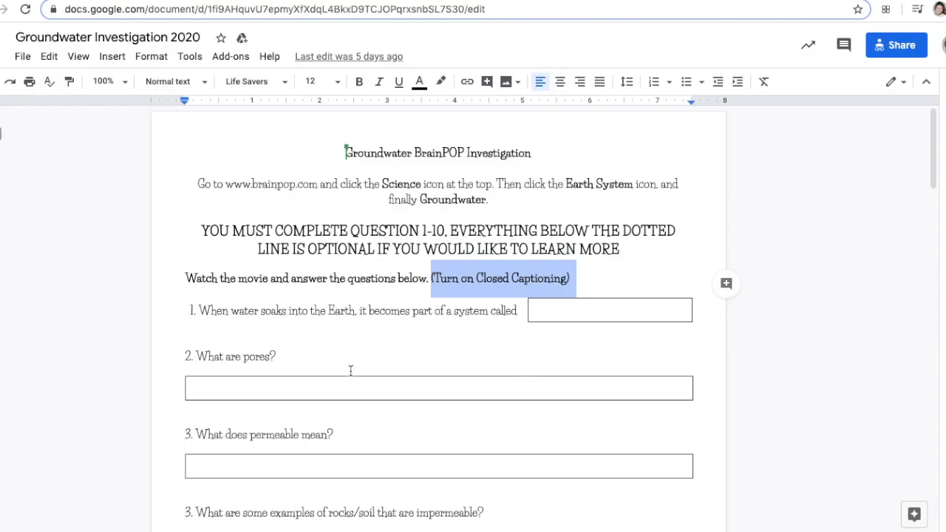
pyautogui.scroll(-1, 332, 363)
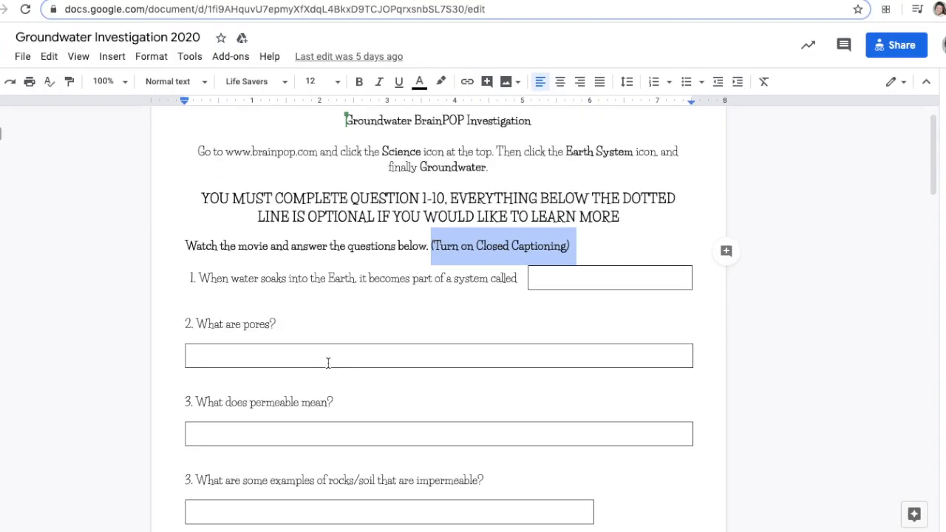
pyautogui.scroll(-2, 327, 362)
pyautogui.scroll(-1, 328, 362)
pyautogui.scroll(-2, 327, 362)
pyautogui.scroll(-2, 327, 362)
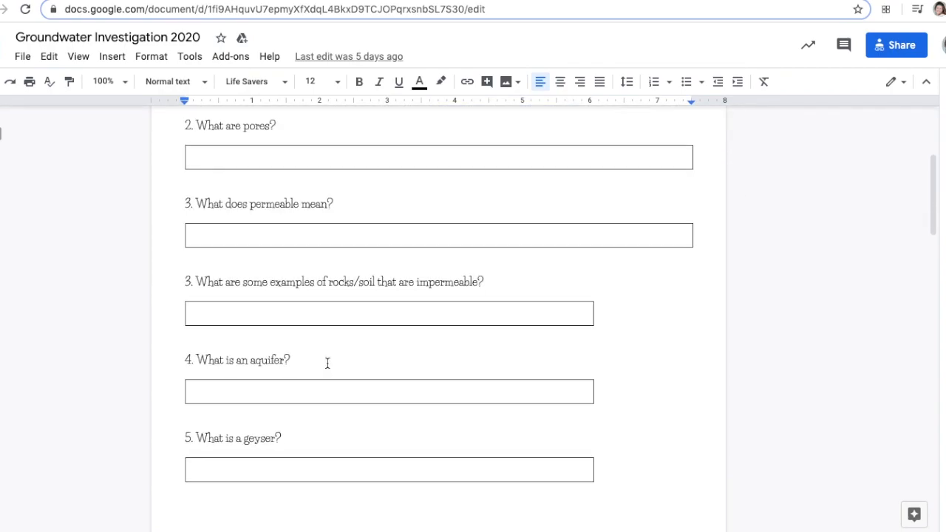
pyautogui.scroll(-3, 327, 362)
pyautogui.scroll(-3, 327, 362)
pyautogui.scroll(-1, 327, 362)
pyautogui.scroll(-2, 327, 362)
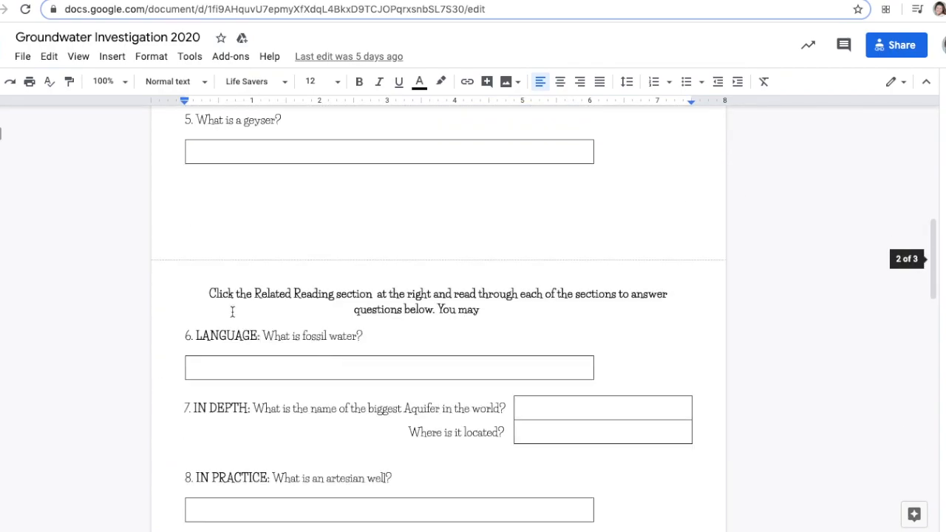
# Highlight the Related Reading instruction for questions 6–8, clear it, and bring up the BrainPOP Groundwater tab
pyautogui.moveTo(209, 293); pyautogui.dragTo(301, 294)
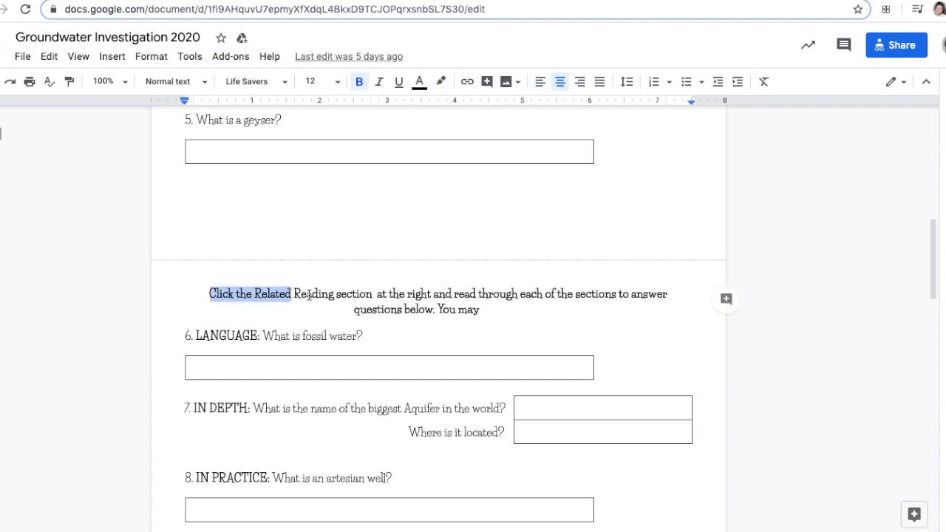
pyautogui.click(376, 294)
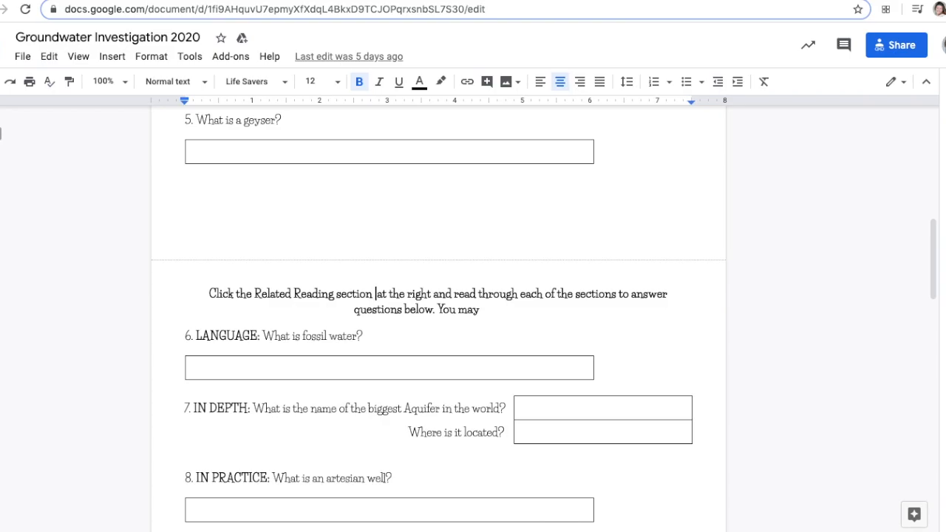
pyautogui.hotkey('ctrl', 'Tab')
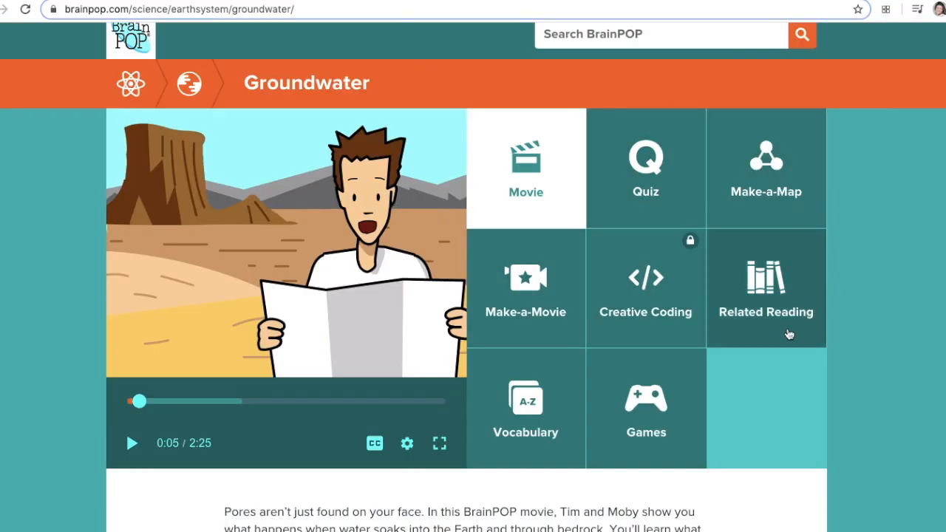
# Browse Related Reading's In Depth, In Practice, Way Back When, Real Life, Around The World and Comic sections, return to Language, then to the worksheet
pyautogui.click(771, 311)
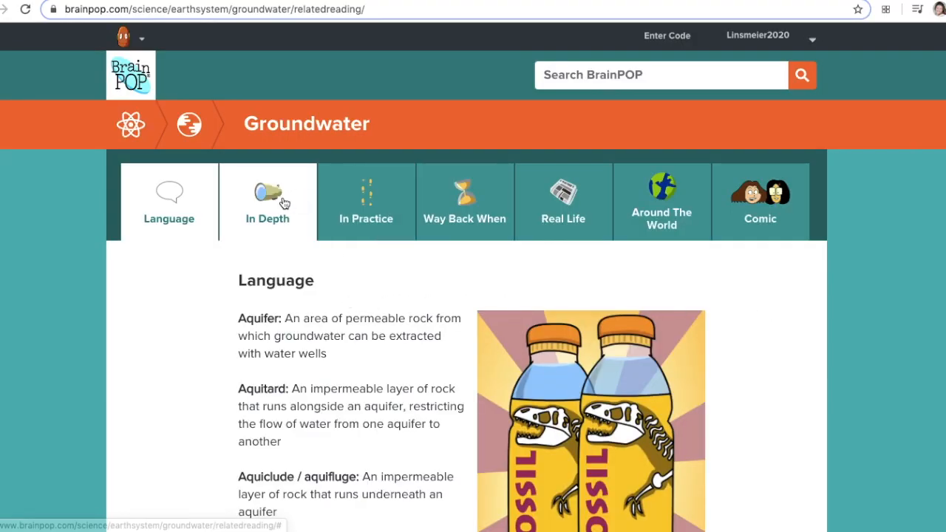
pyautogui.click(286, 201)
pyautogui.click(366, 201)
pyautogui.click(464, 91)
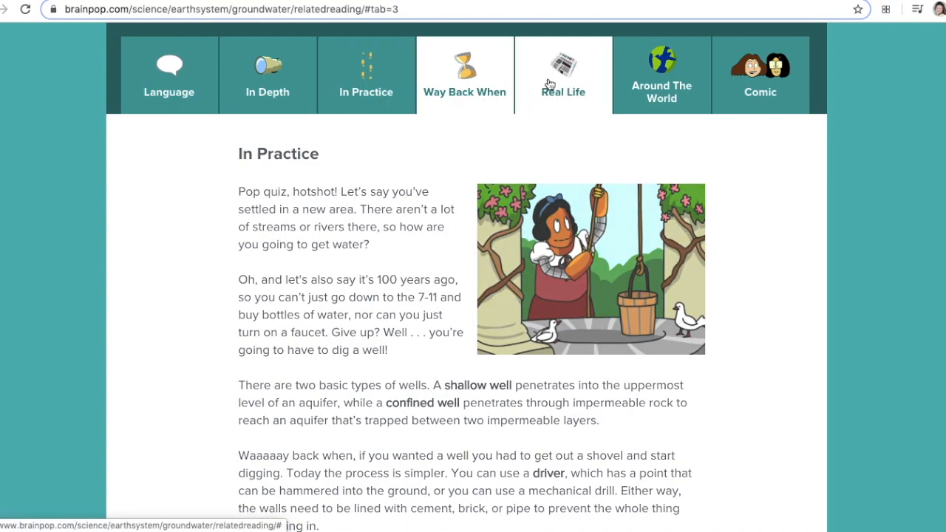
pyautogui.click(563, 83)
pyautogui.click(661, 81)
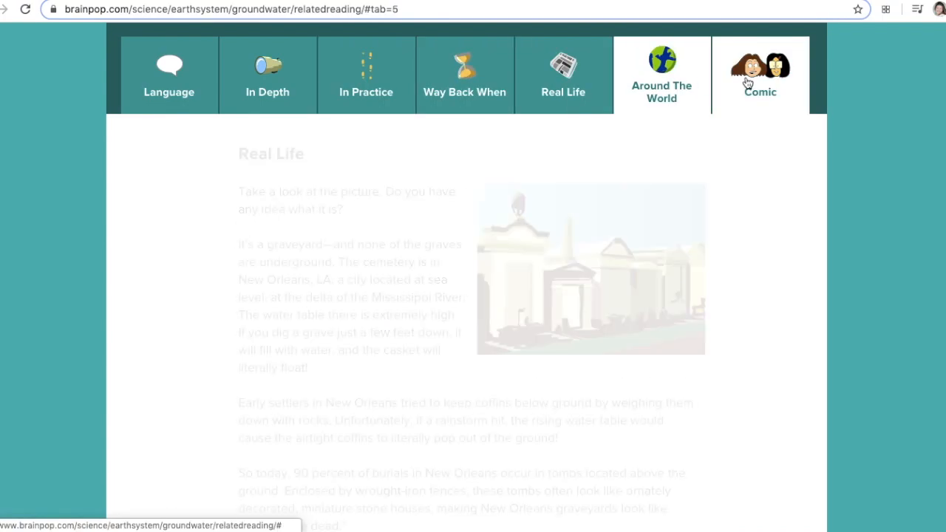
pyautogui.click(748, 83)
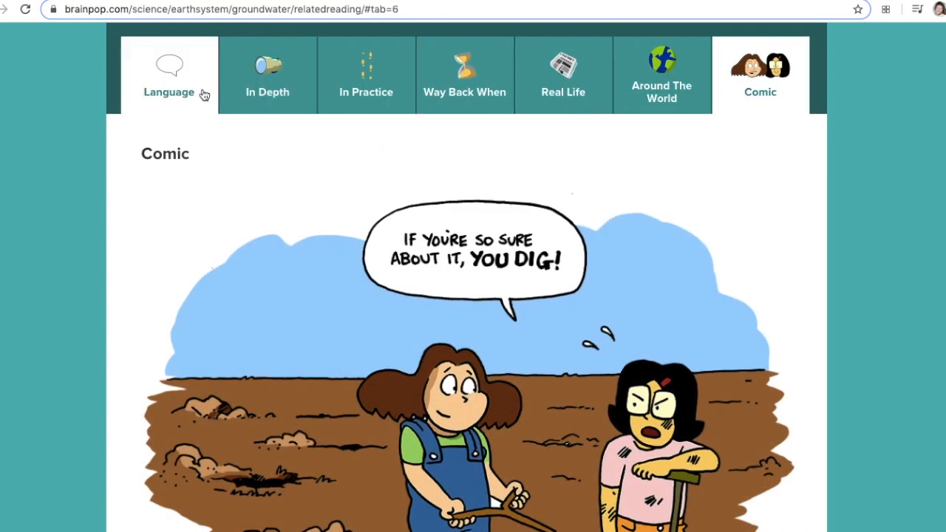
pyautogui.click(204, 93)
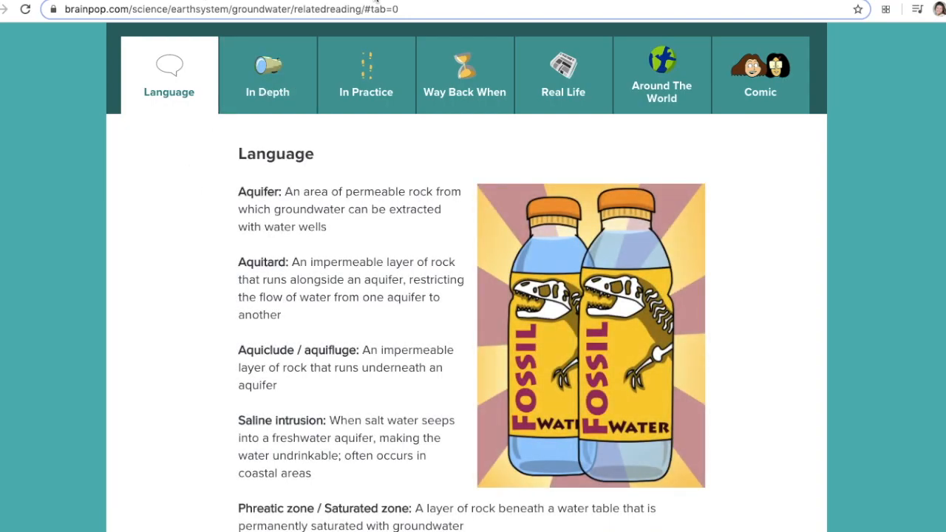
pyautogui.hotkey('ctrl', 'Tab')
pyautogui.scroll(-3, 302, 401)
pyautogui.scroll(-1, 302, 401)
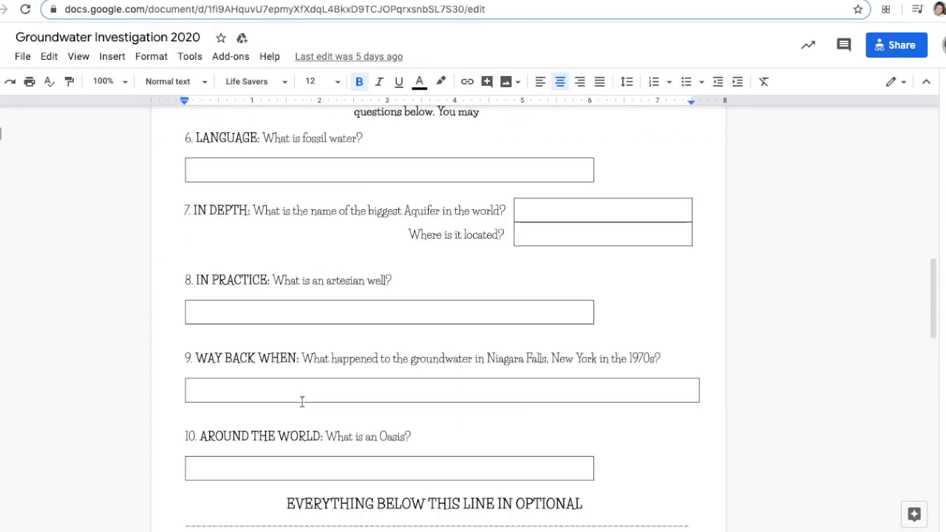
pyautogui.scroll(-2, 301, 401)
pyautogui.scroll(-2, 302, 401)
pyautogui.scroll(-1, 301, 401)
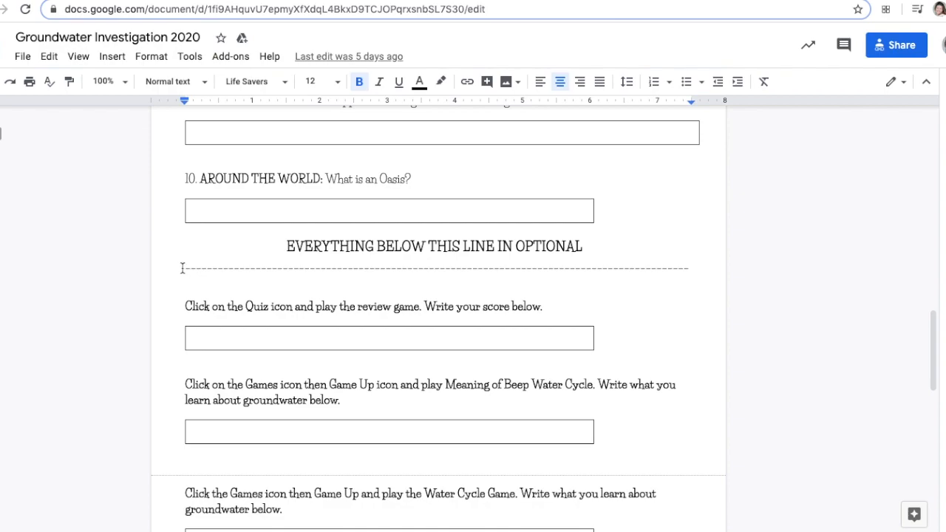
# Highlight the dashed line that starts the optional work, then return to BrainPOP's Language reading
pyautogui.moveTo(183, 268); pyautogui.dragTo(695, 279)
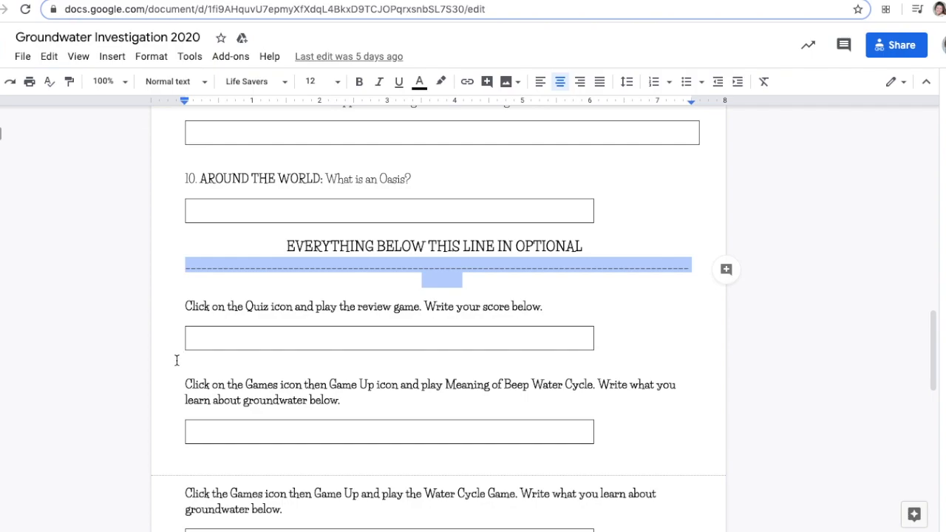
pyautogui.scroll(-2, 177, 361)
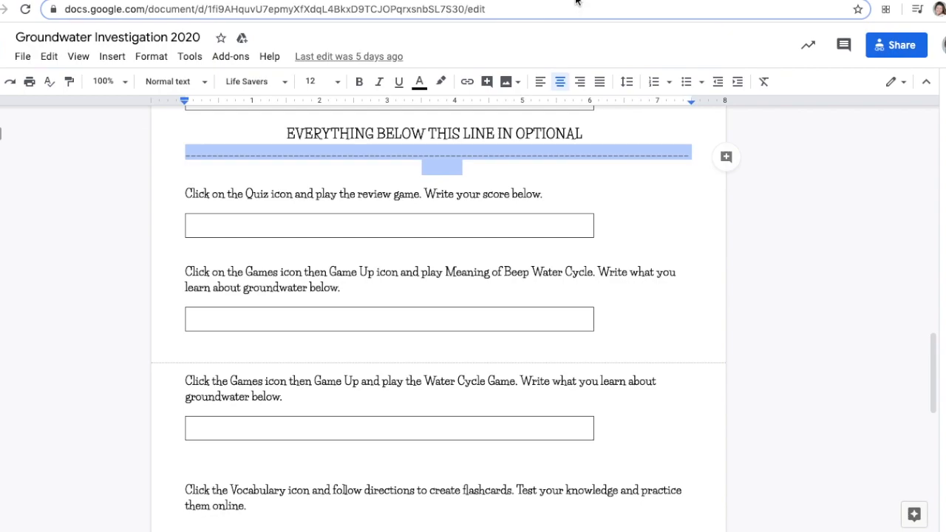
pyautogui.hotkey('ctrl', 'Tab')
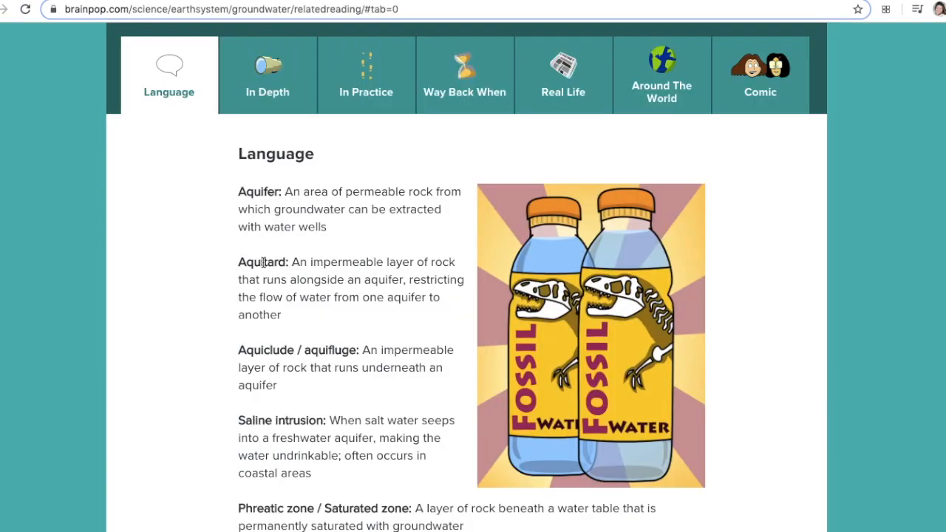
pyautogui.scroll(4, 263, 263)
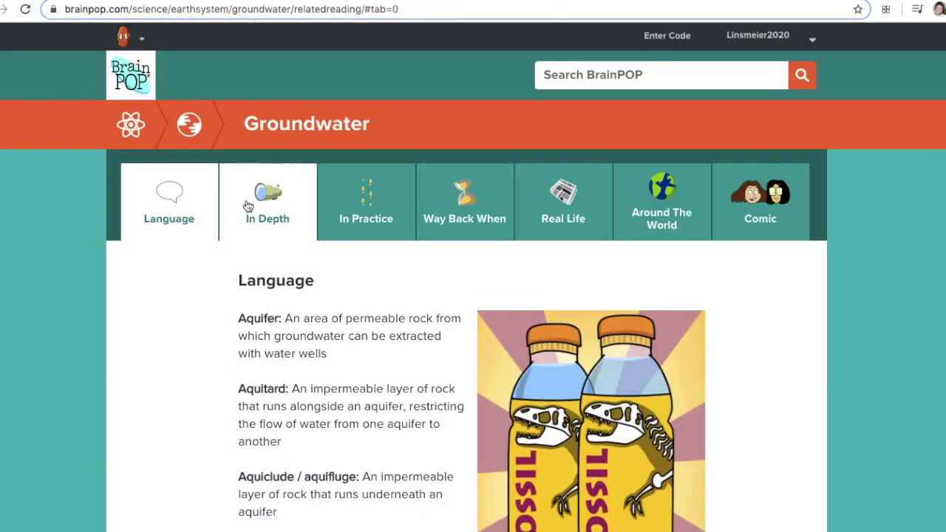
# Use the Groundwater breadcrumb, compare the topic page against the worksheet's optional items, and land on the Canvas assignment tab
pyautogui.click(273, 125)
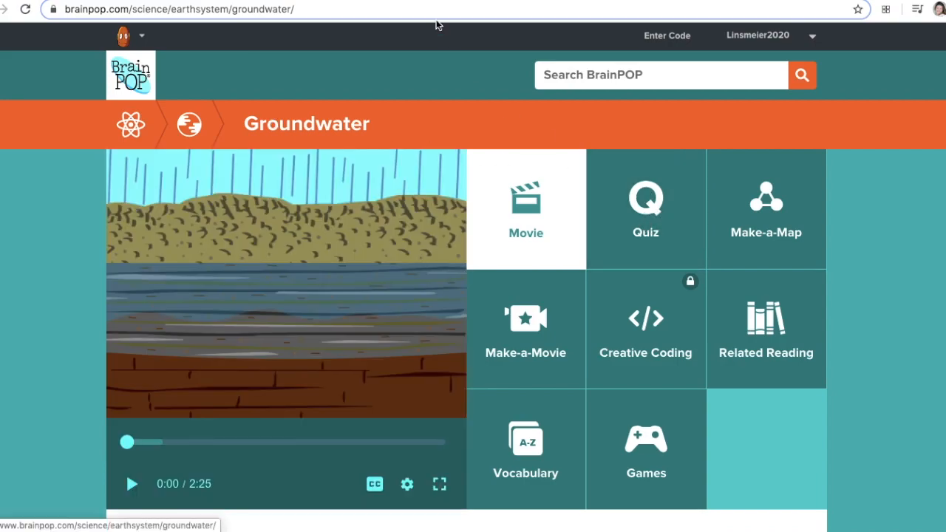
pyautogui.click(324, 3)
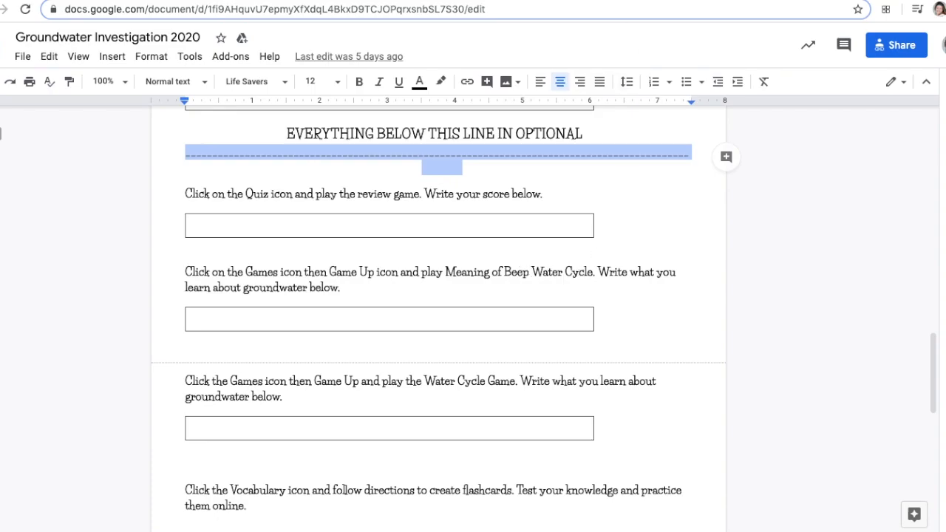
pyautogui.click(148, 3)
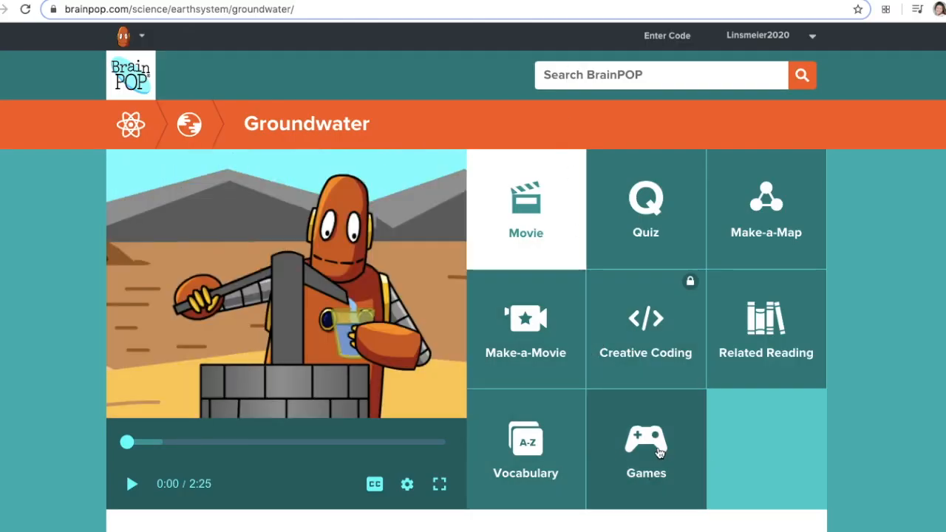
pyautogui.click(204, 3)
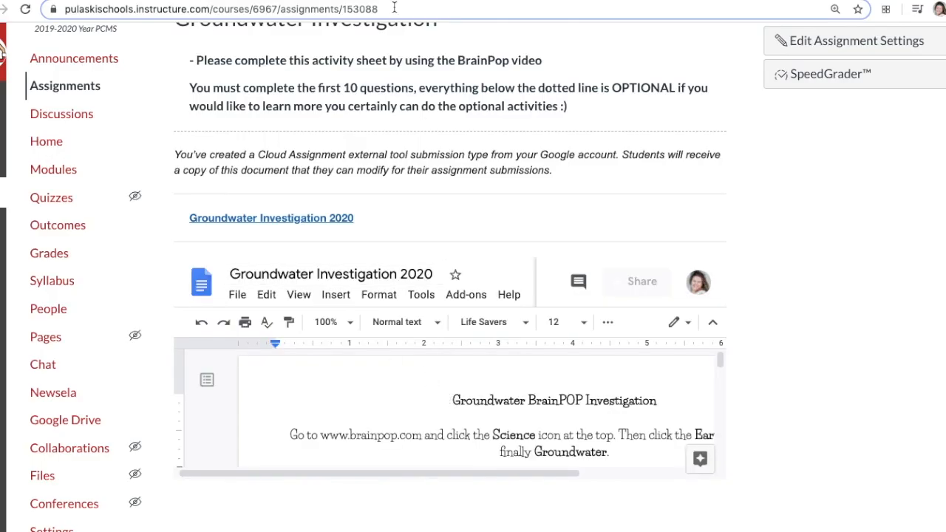
# Return to the Google Docs worksheet and scroll back up to questions 1–4
pyautogui.click(310, 3)
pyautogui.scroll(-3, 517, 414)
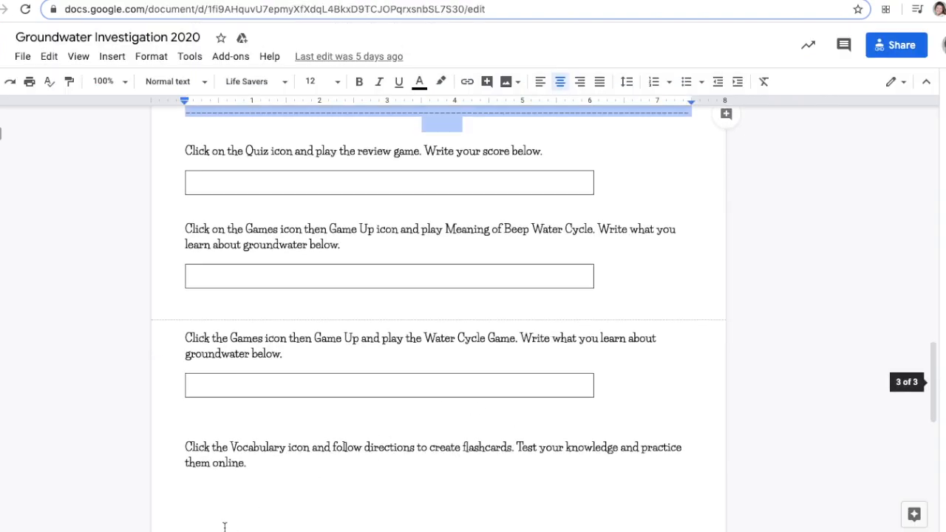
pyautogui.scroll(-2, 265, 474)
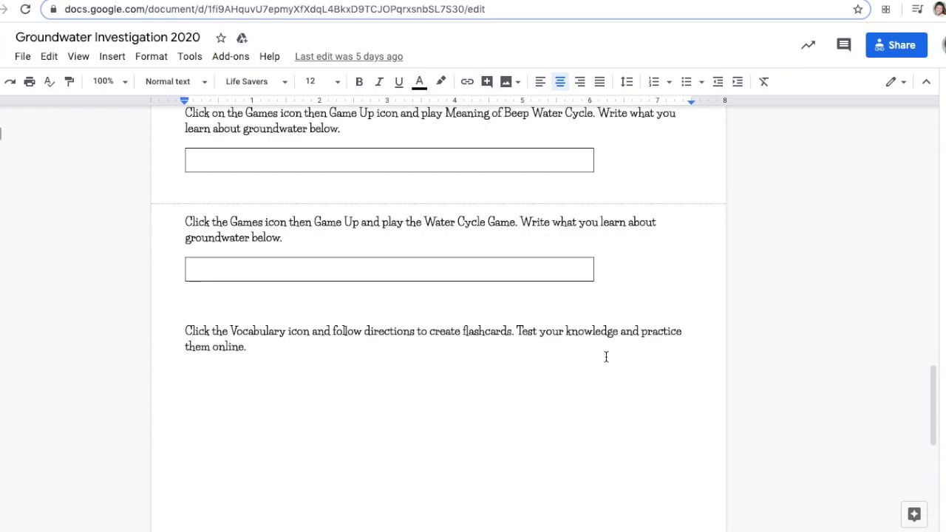
pyautogui.scroll(2, 455, 397)
pyautogui.scroll(3, 296, 384)
pyautogui.scroll(3, 273, 370)
pyautogui.scroll(2, 273, 362)
pyautogui.scroll(4, 266, 354)
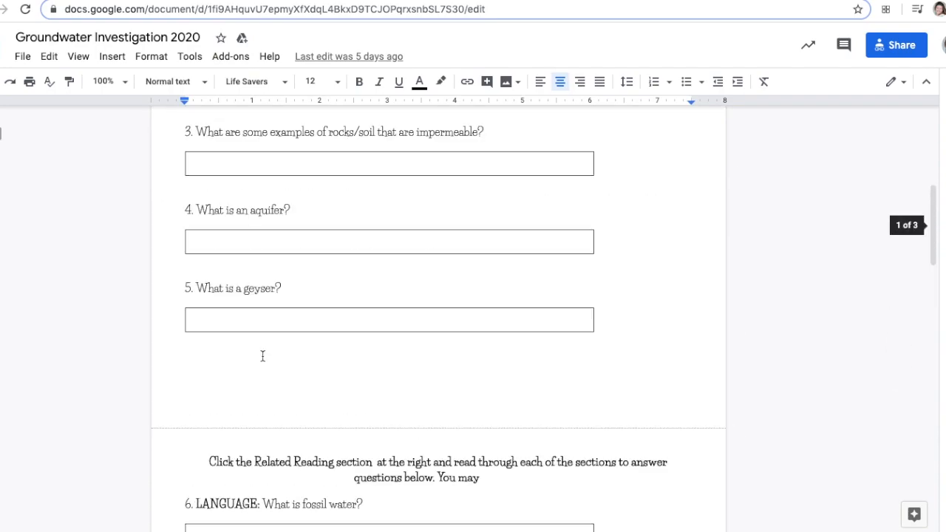
pyautogui.scroll(4, 259, 358)
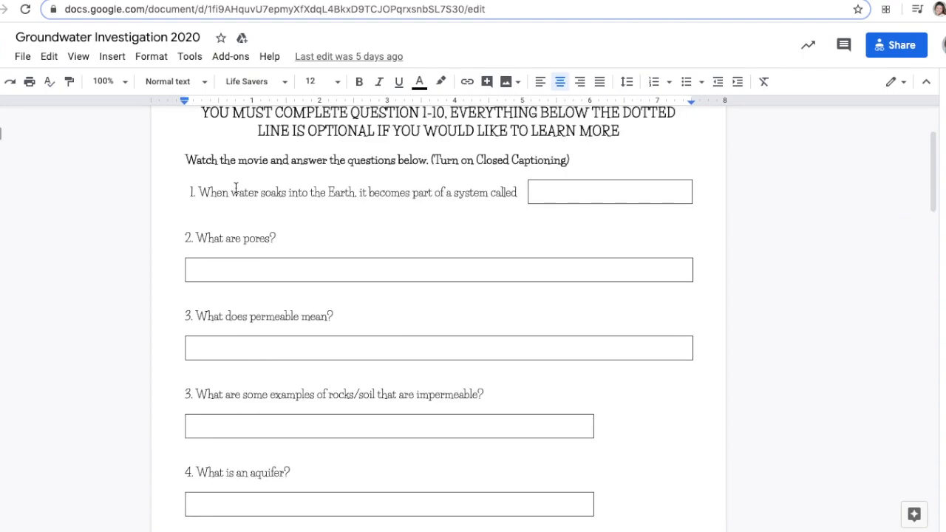
pyautogui.scroll(4, 526, 338)
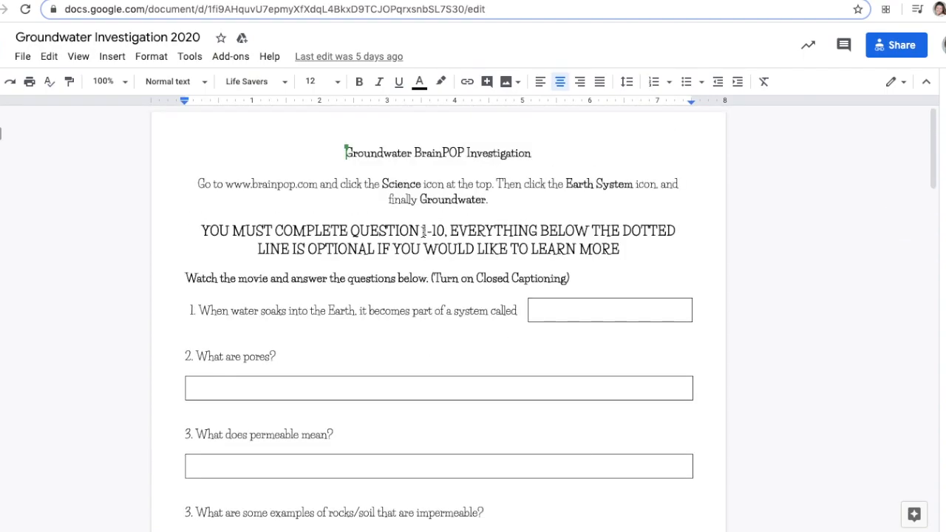
pyautogui.moveTo(423, 230); pyautogui.dragTo(446, 232)
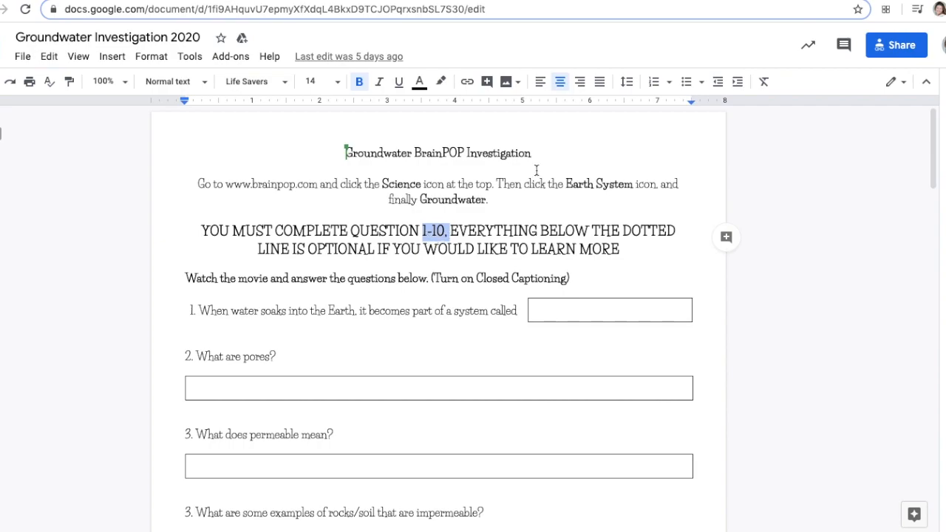
pyautogui.click(511, 201)
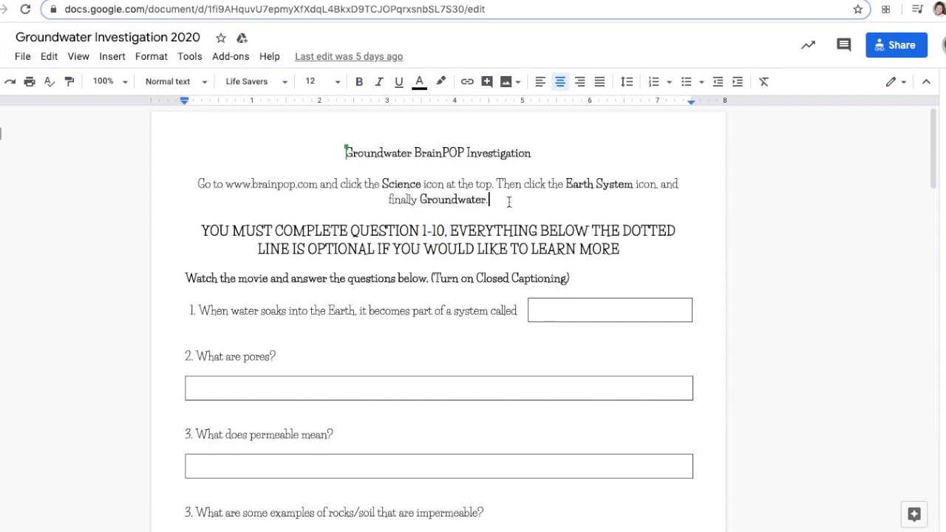